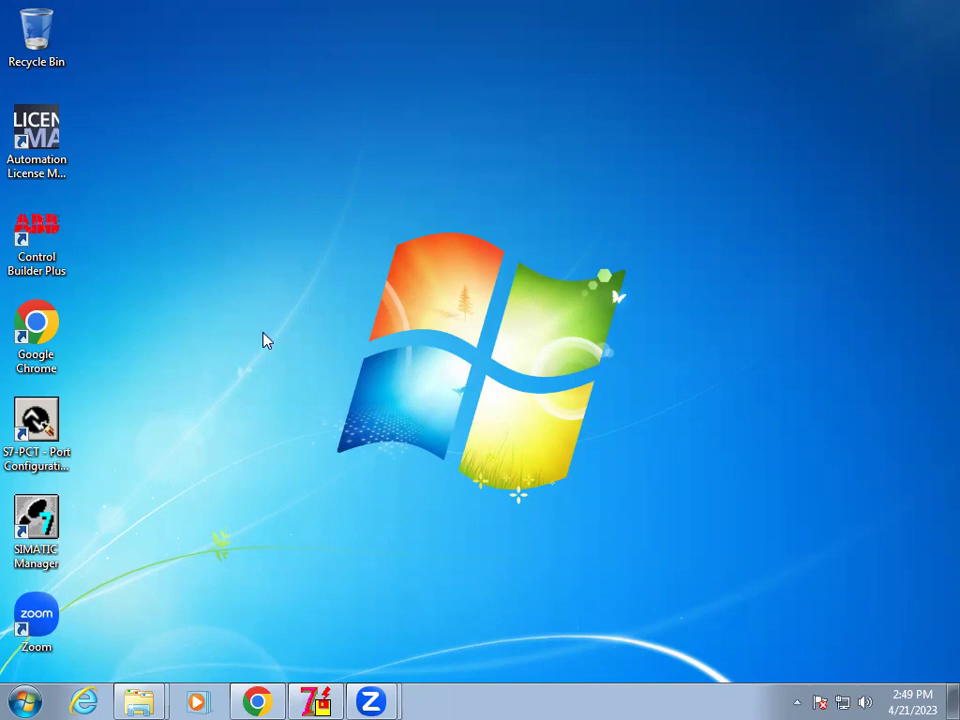
Launch Automation License Manager and view Local Disk (C:), which shows no license keys.
click(38, 161)
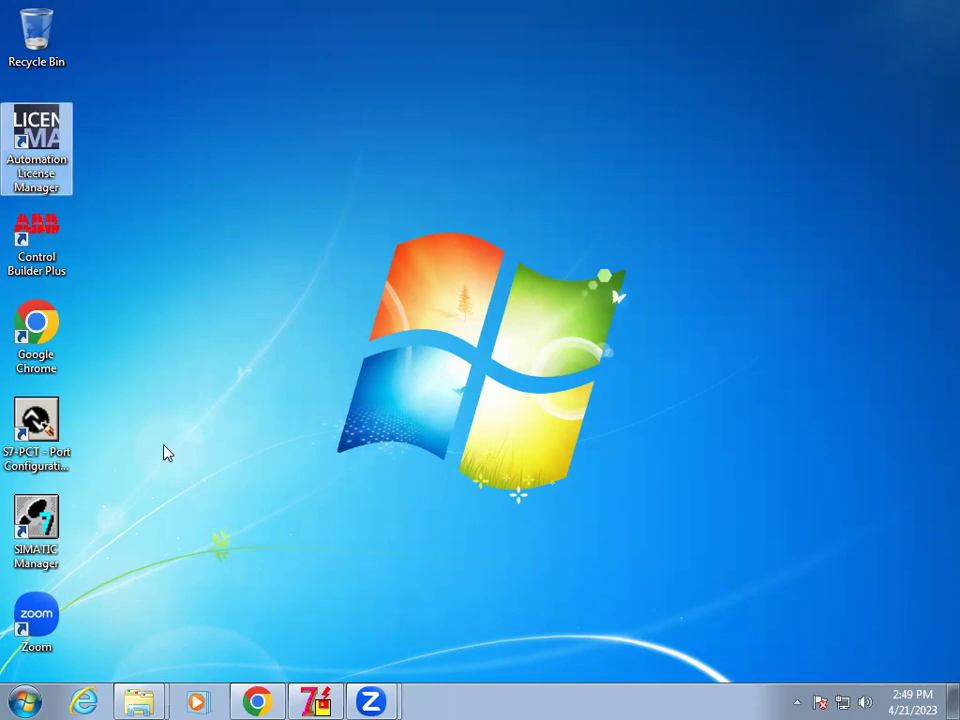
click(45, 530)
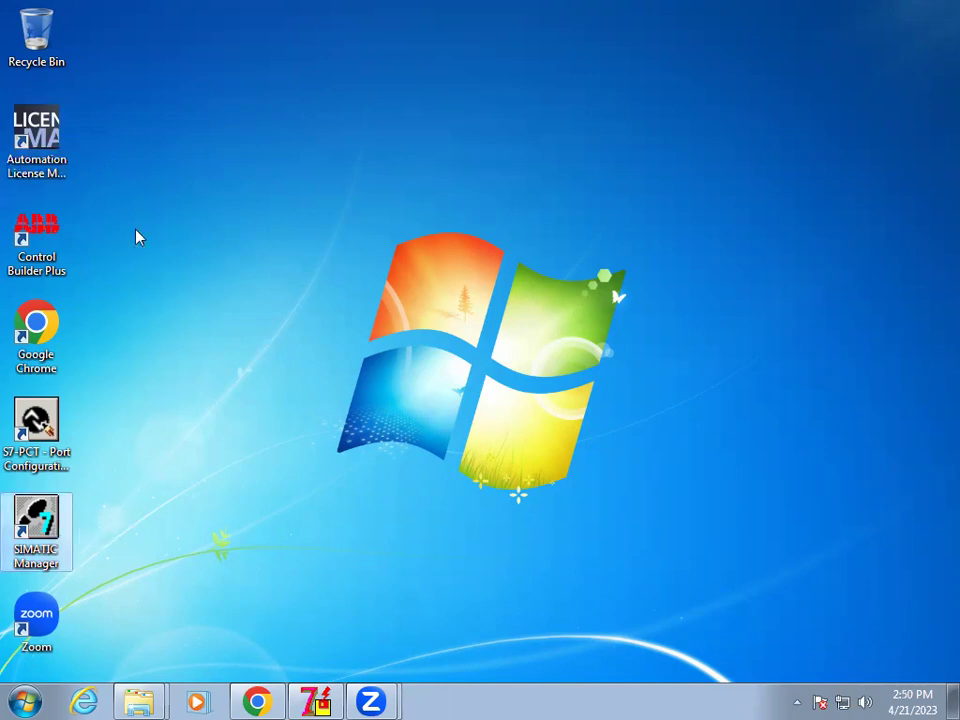
double_click(38, 140)
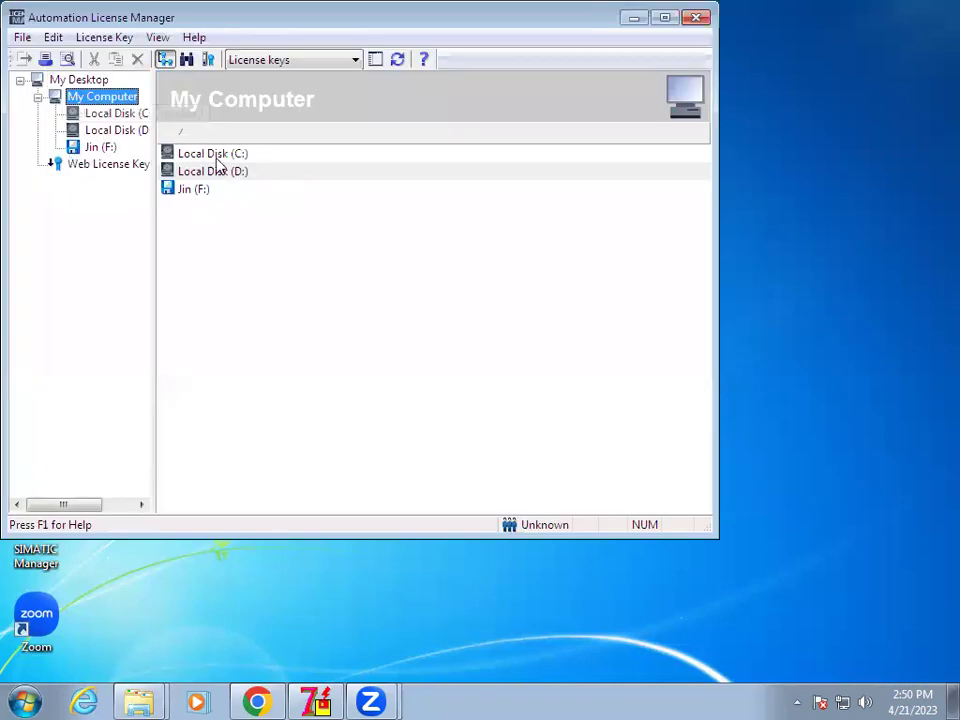
click(216, 156)
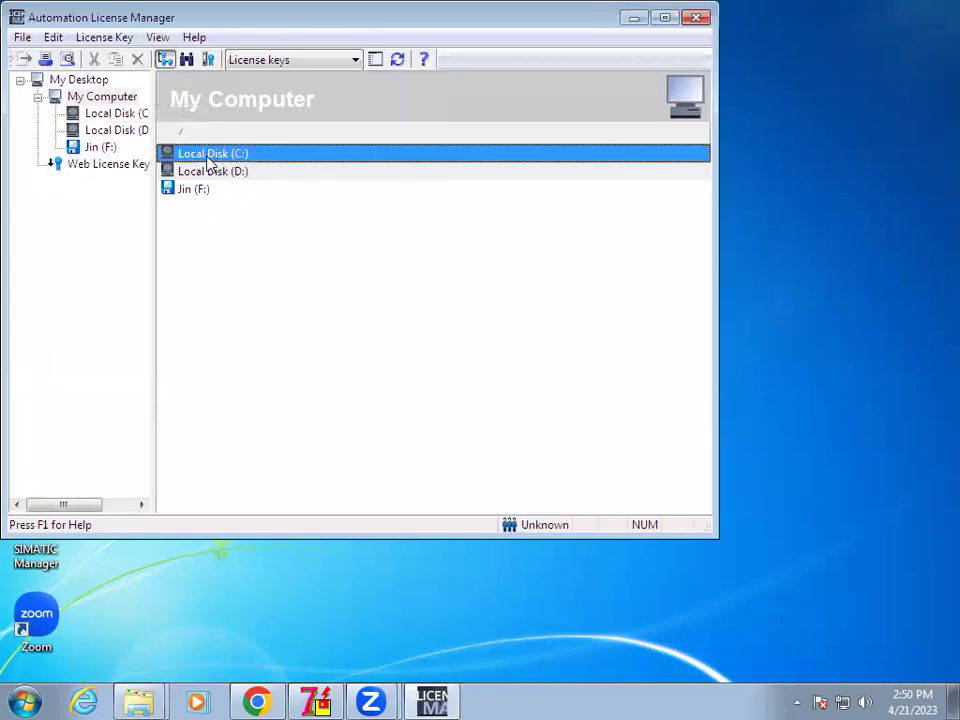
click(122, 116)
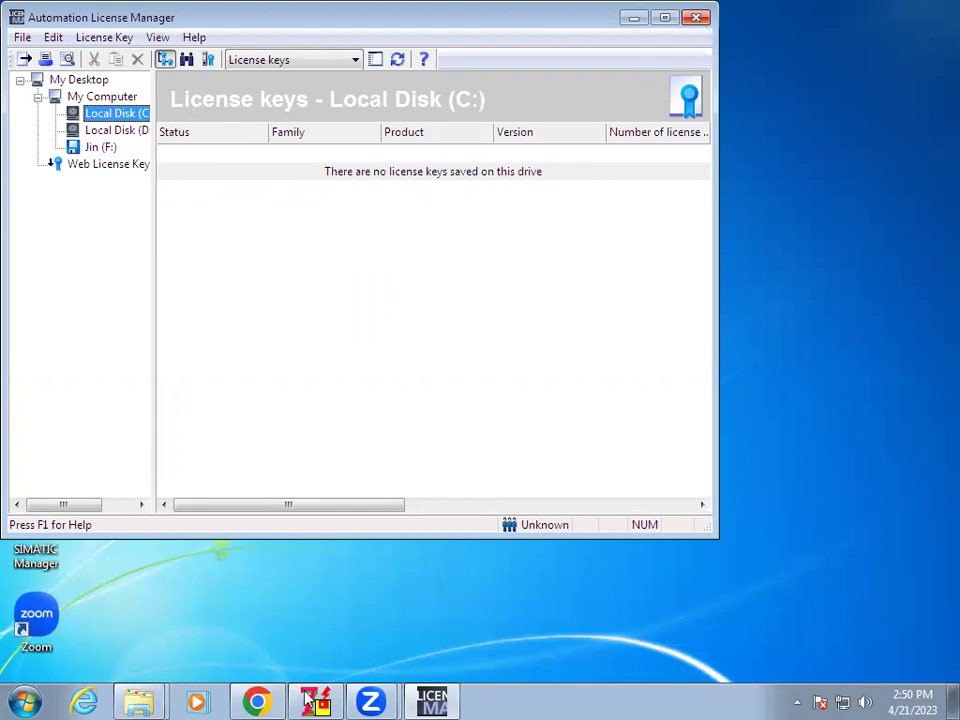
In plc247.com's Siemens Software category, open the STEP 7 Professional V5.5 SP3 download post.
click(260, 700)
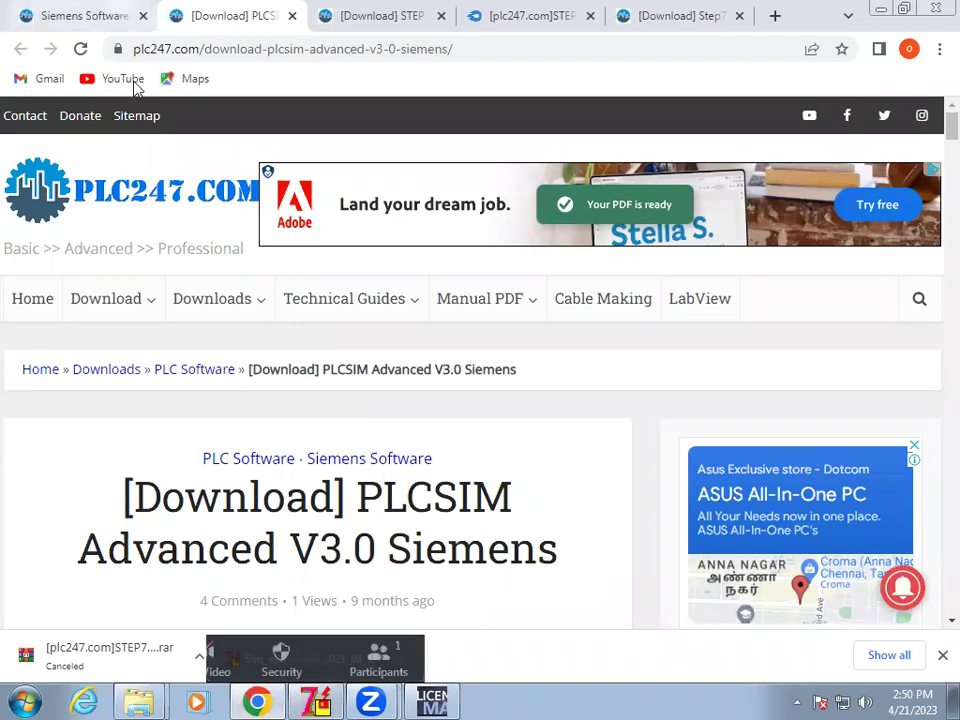
click(90, 15)
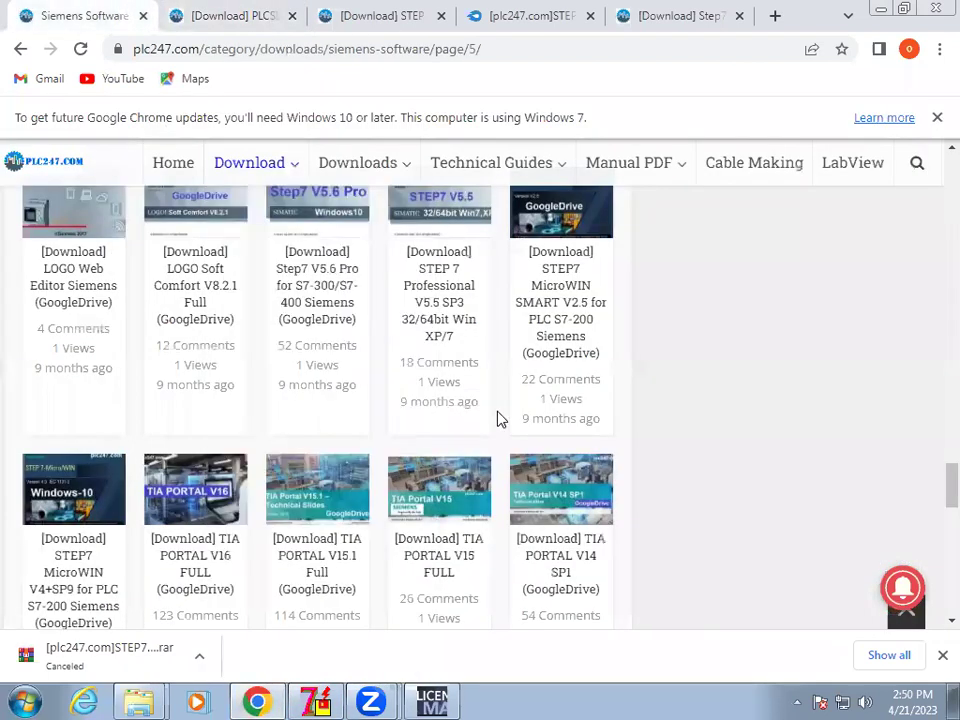
click(451, 314)
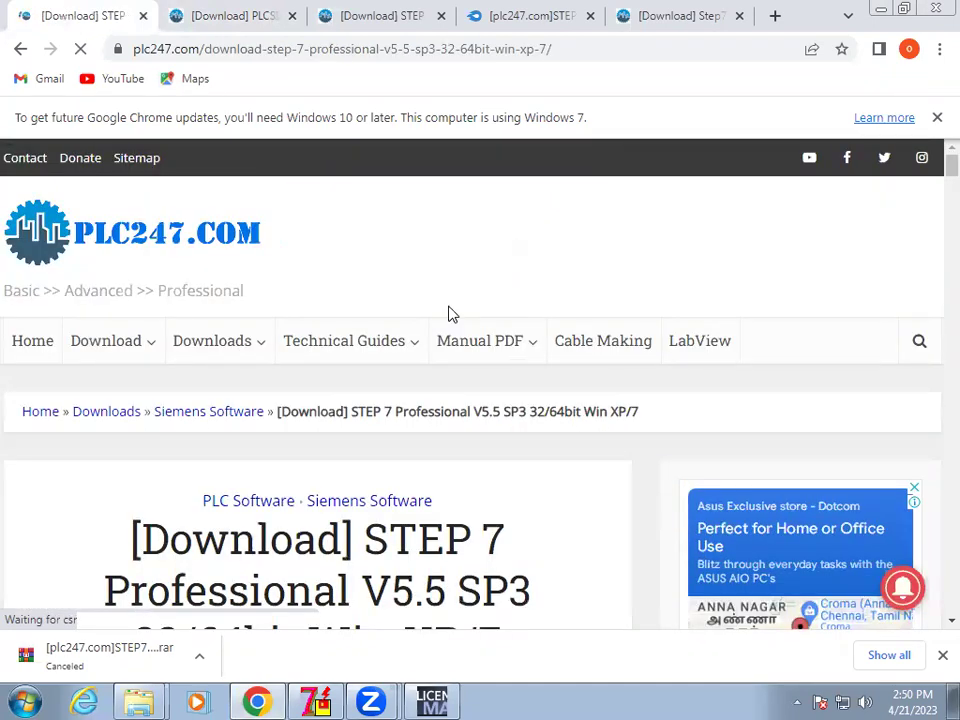
scroll(449, 308, down, 15)
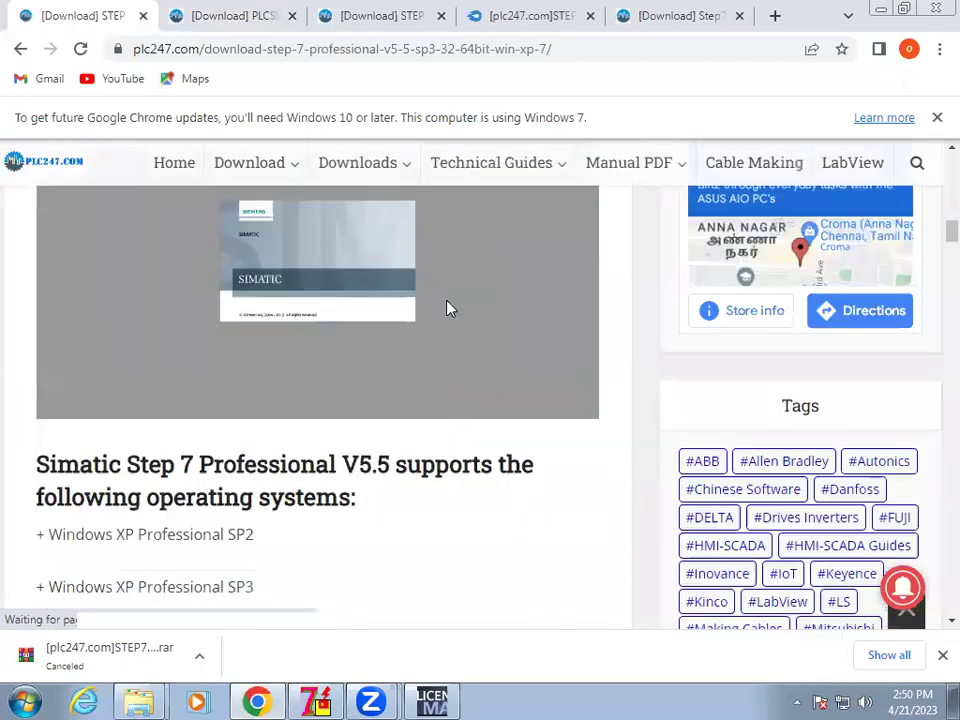
scroll(444, 310, down, 10)
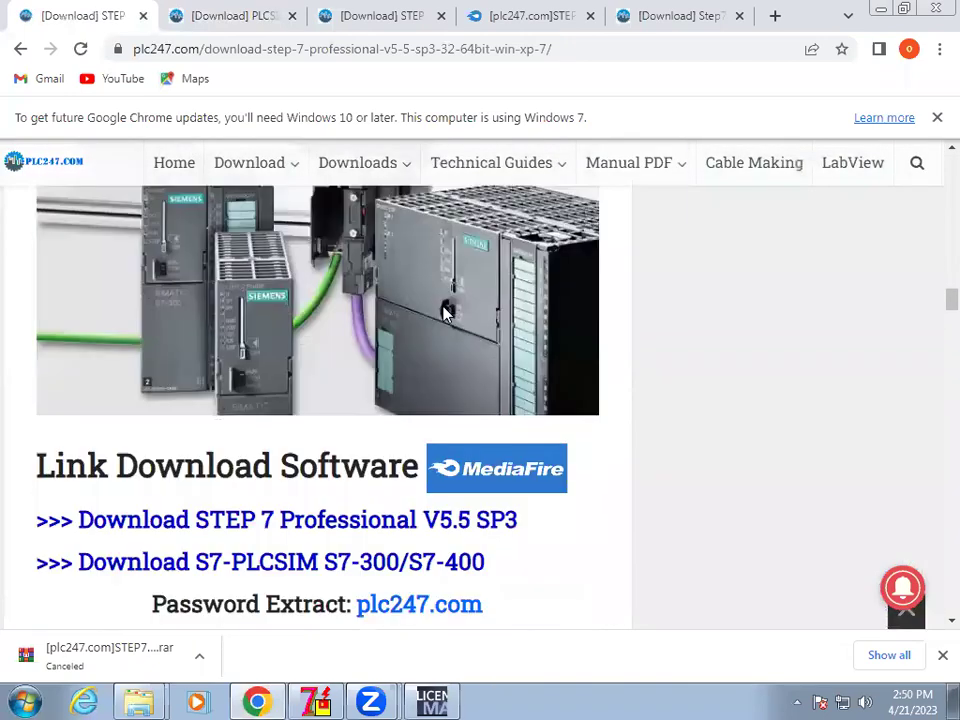
scroll(443, 313, up, 2)
scroll(437, 343, up, 1)
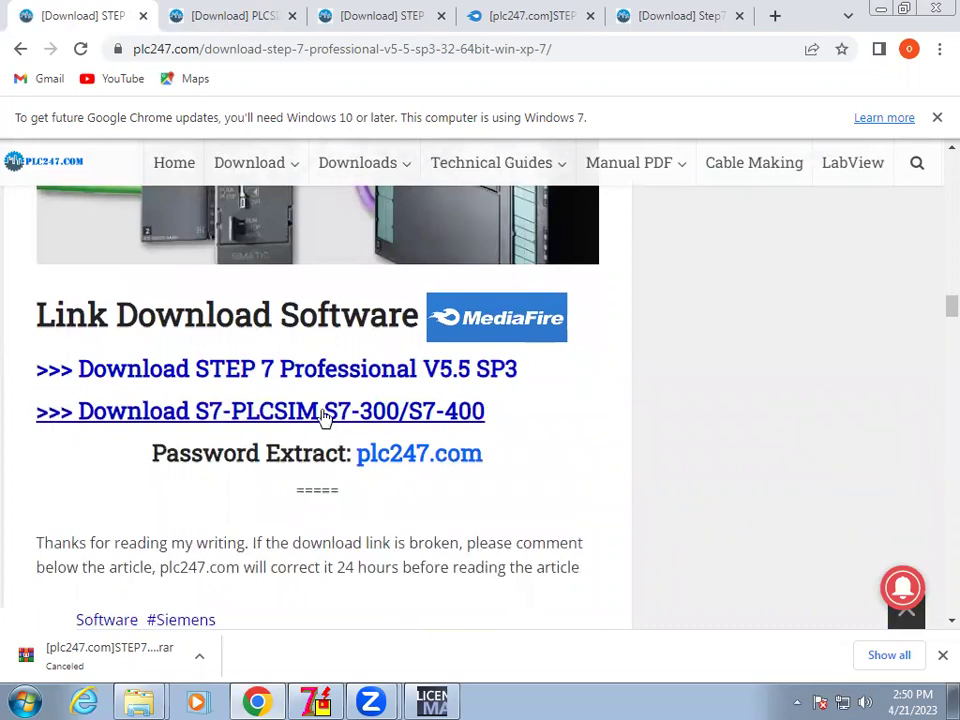
Start the MediaFire download of the STEP7 V5.5 RAR archive, cancel it, and return to the post.
click(322, 416)
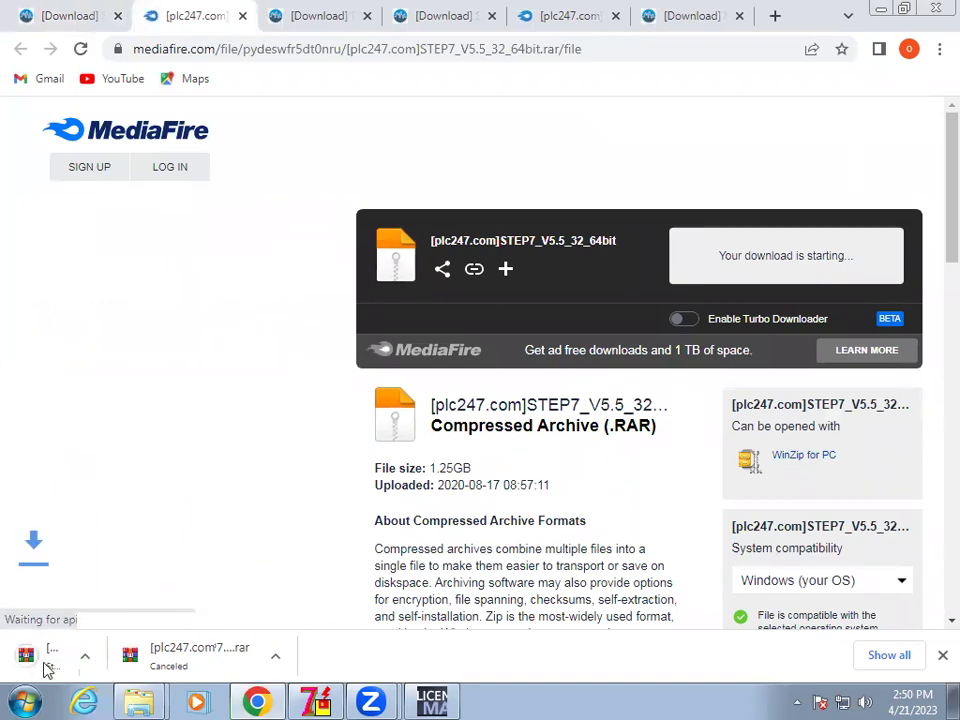
click(199, 655)
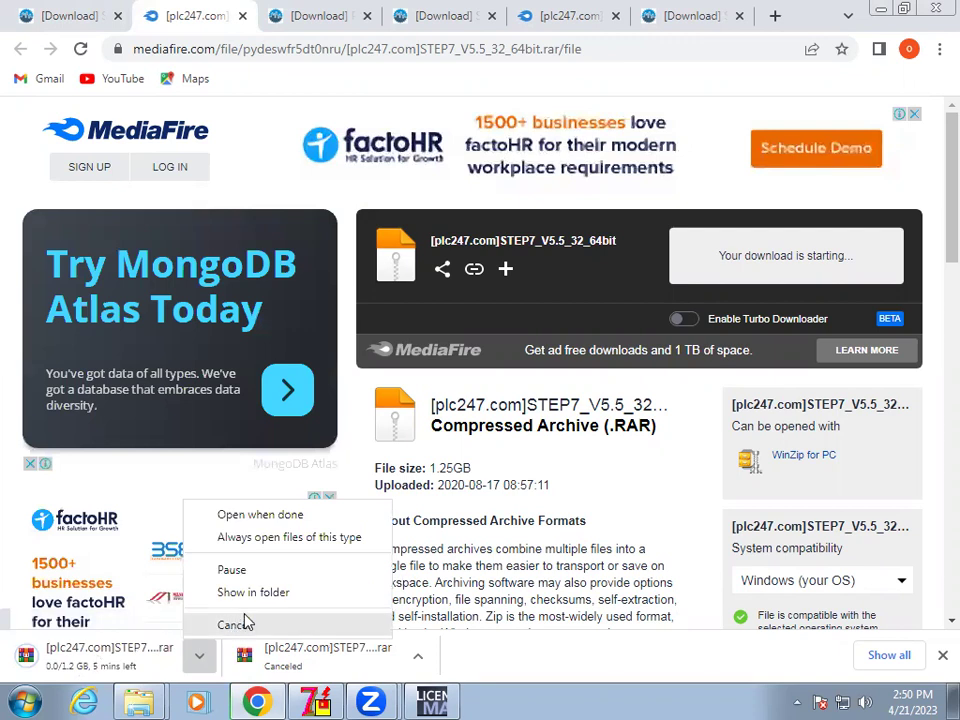
click(256, 625)
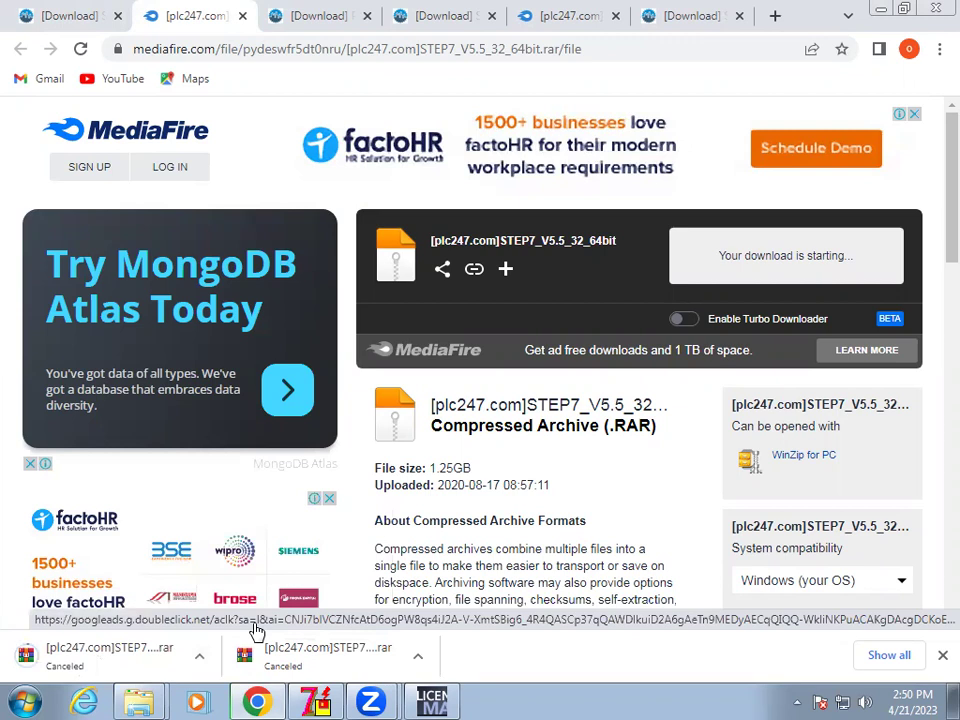
click(60, 11)
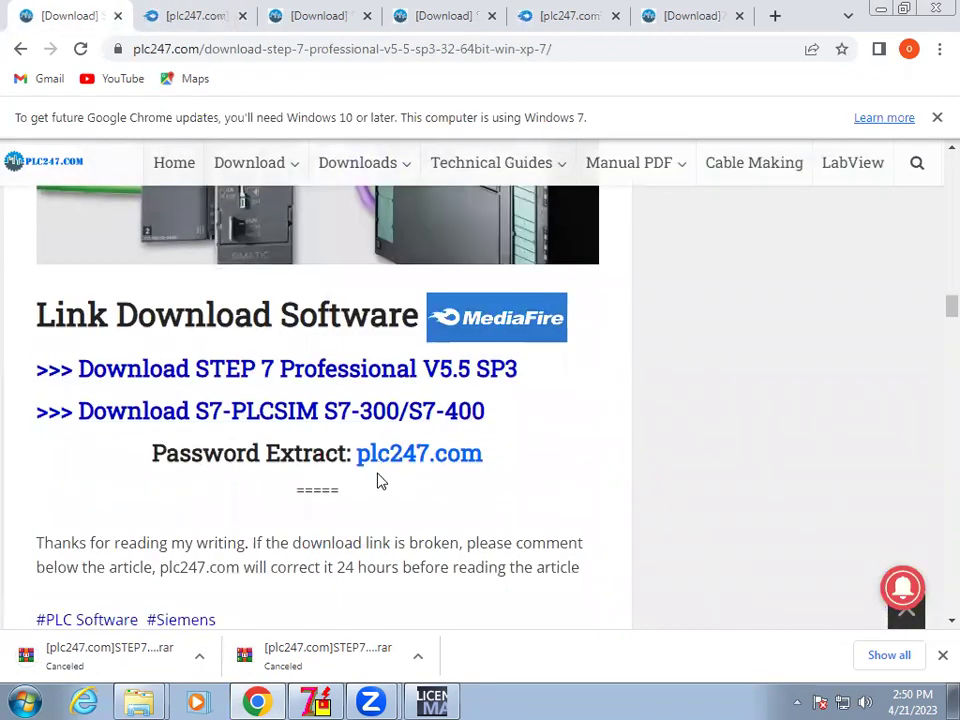
scroll(380, 482, up, 5)
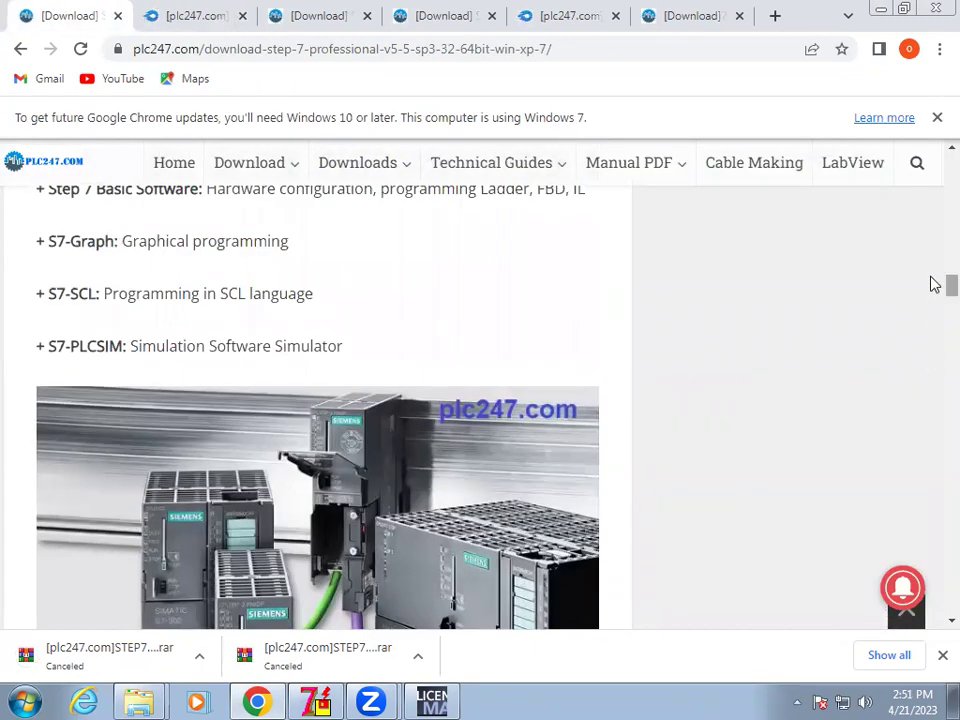
scroll(934, 284, up, 10)
mouse_move(110, 350)
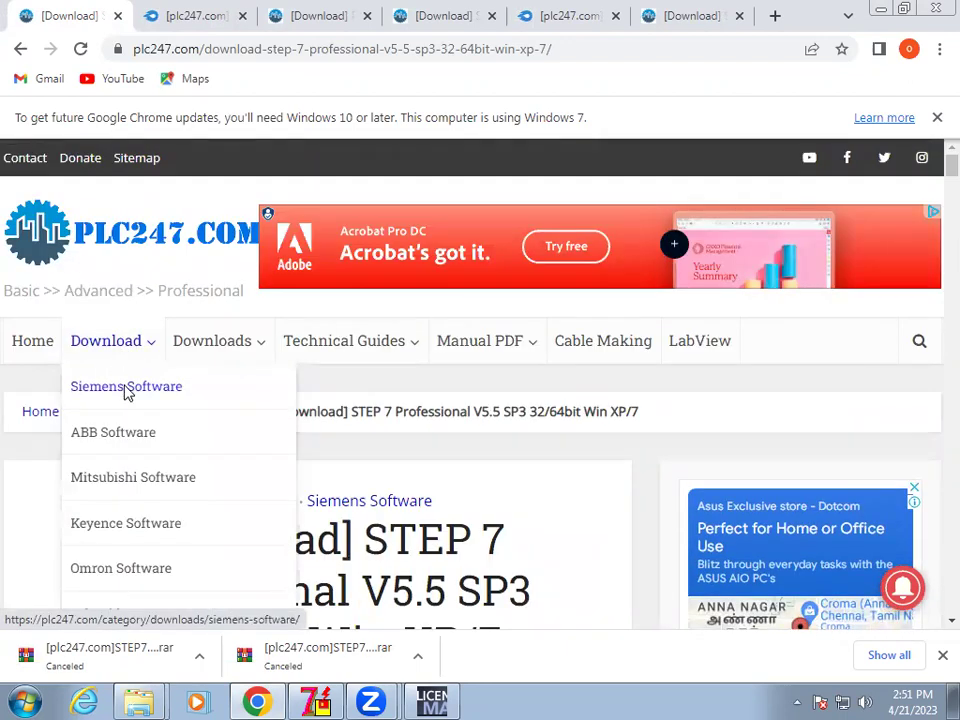
Open the Step7 V5.7 Professional 2021 post and scroll to its Google Drive links, including Sim_EKB_Install 2021_08_15.
click(126, 391)
scroll(276, 422, down, 5)
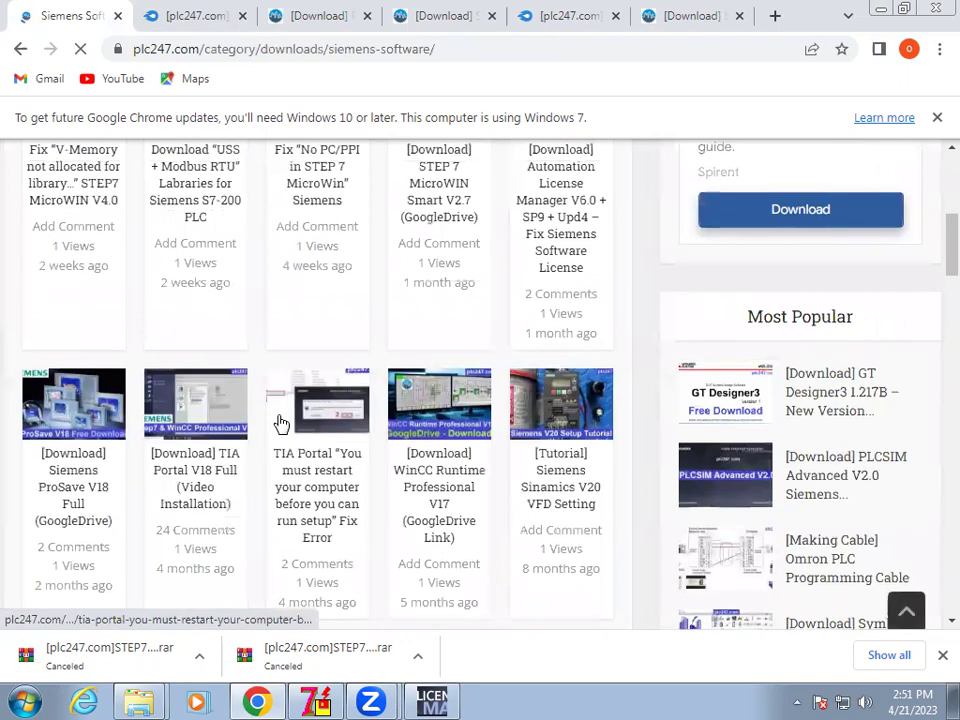
scroll(281, 423, down, 4)
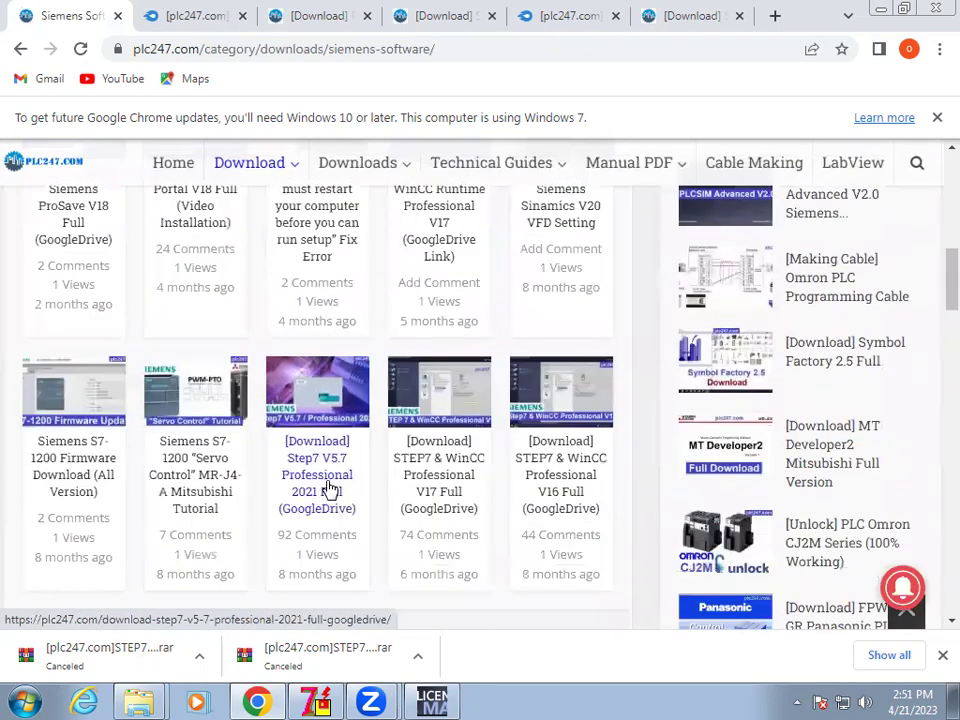
click(329, 487)
scroll(333, 473, down, 5)
scroll(334, 473, down, 10)
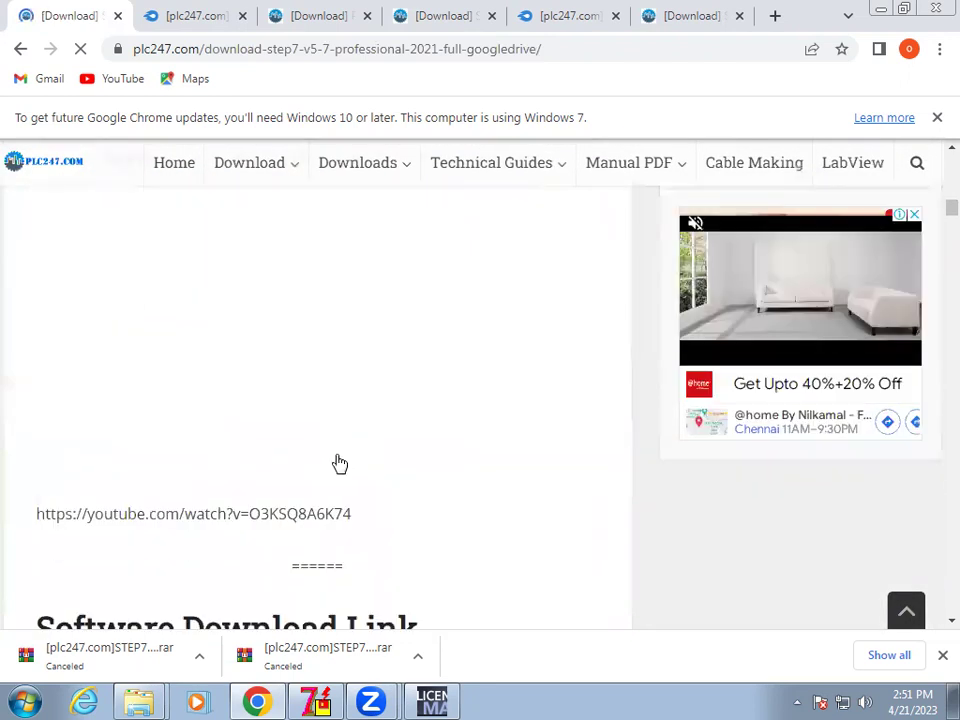
scroll(340, 463, down, 10)
scroll(338, 458, up, 8)
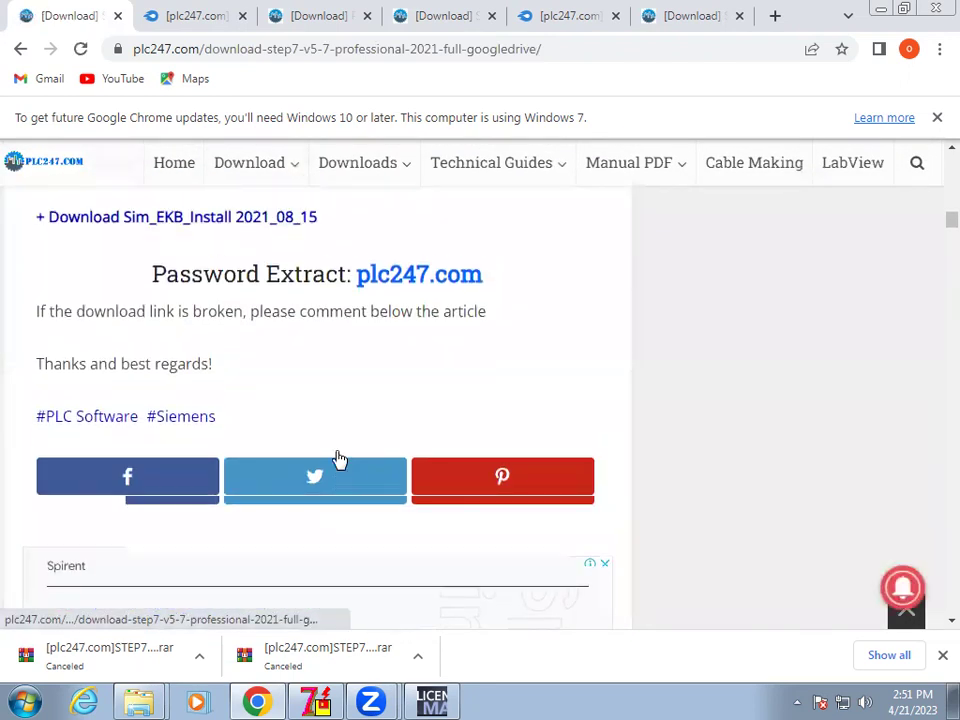
scroll(338, 455, up, 2)
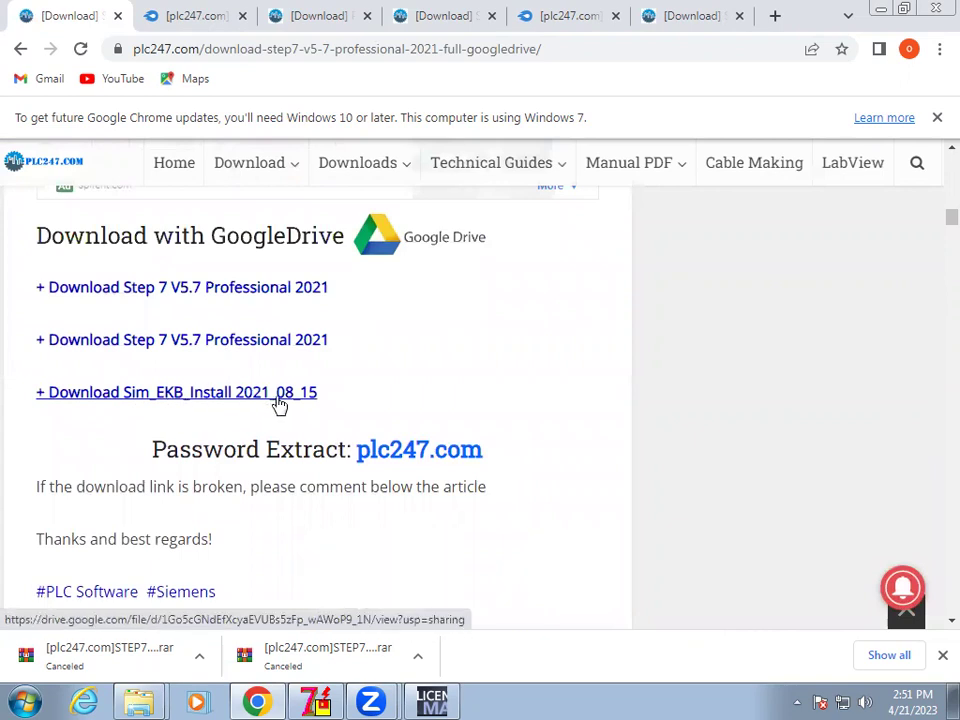
Extract the Sim_EKB_Install RAR in Downloads with its password and open the Sim_EKB_Install_2021_08_15 folder.
mouse_move(135, 700)
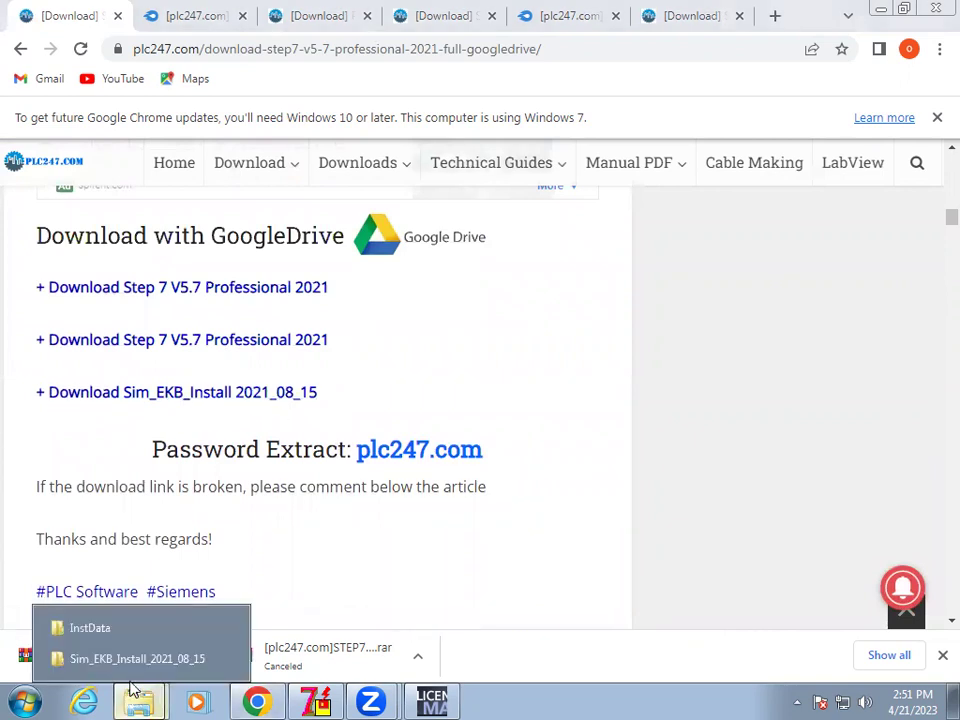
click(108, 658)
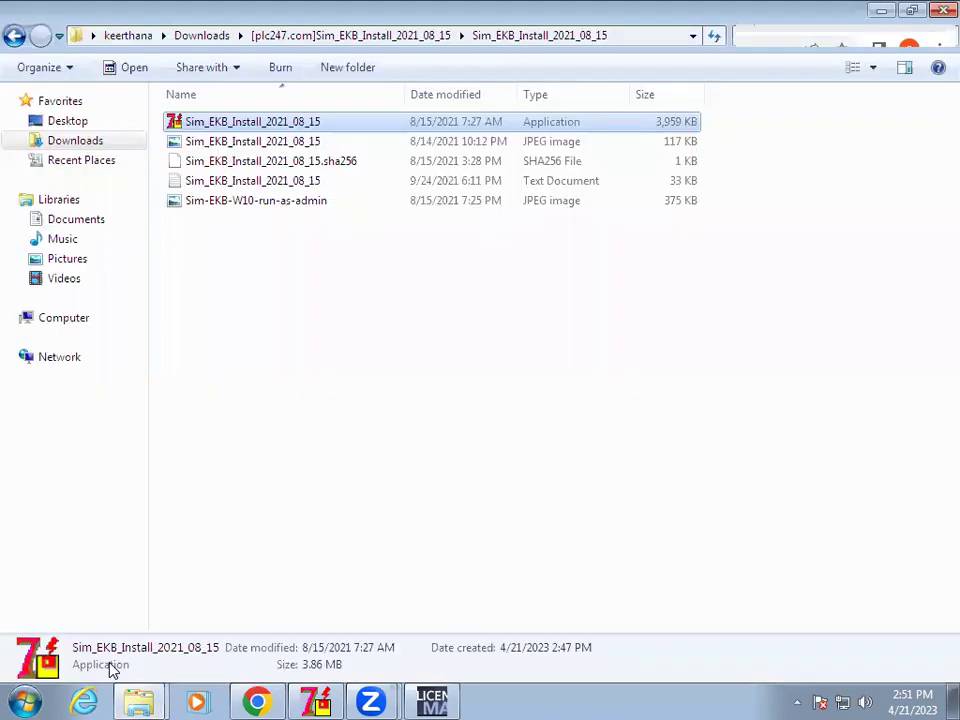
click(14, 37)
click(14, 38)
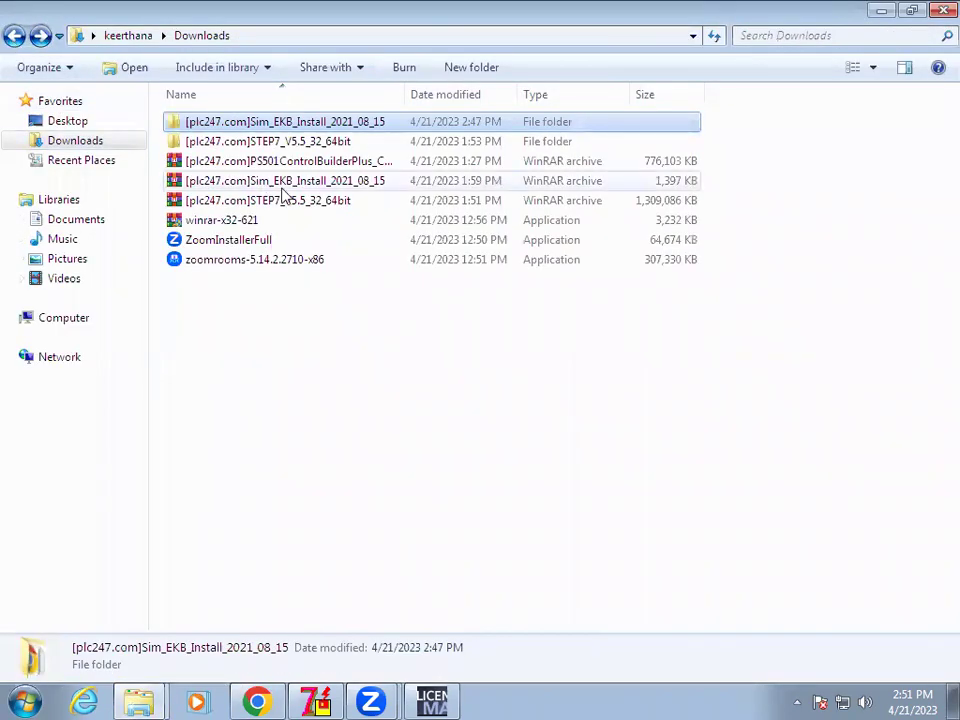
click(290, 186)
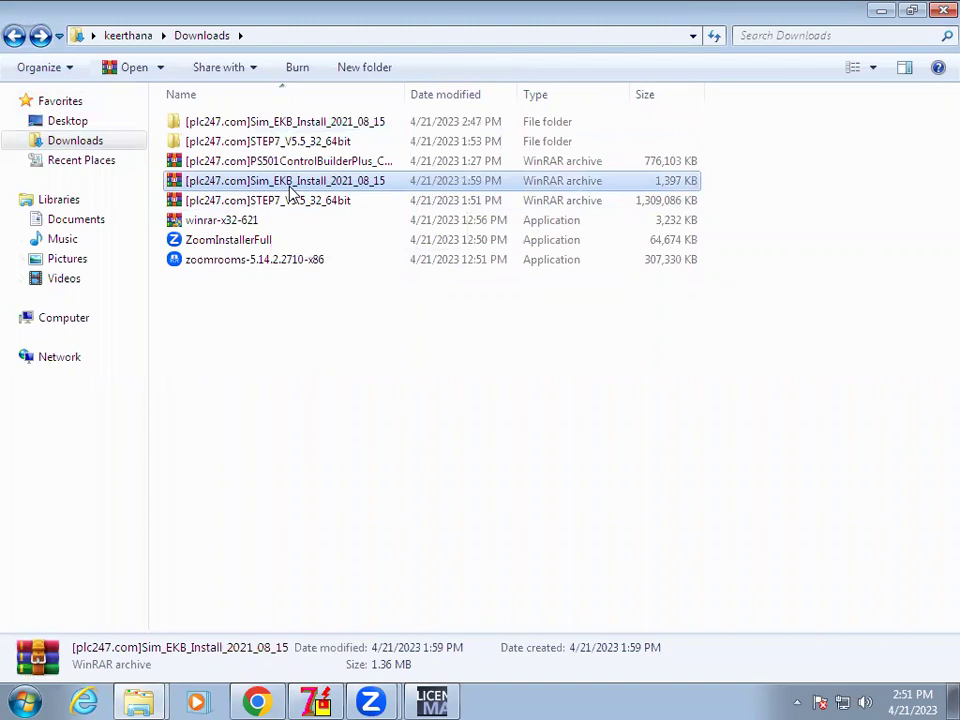
right_click(290, 190)
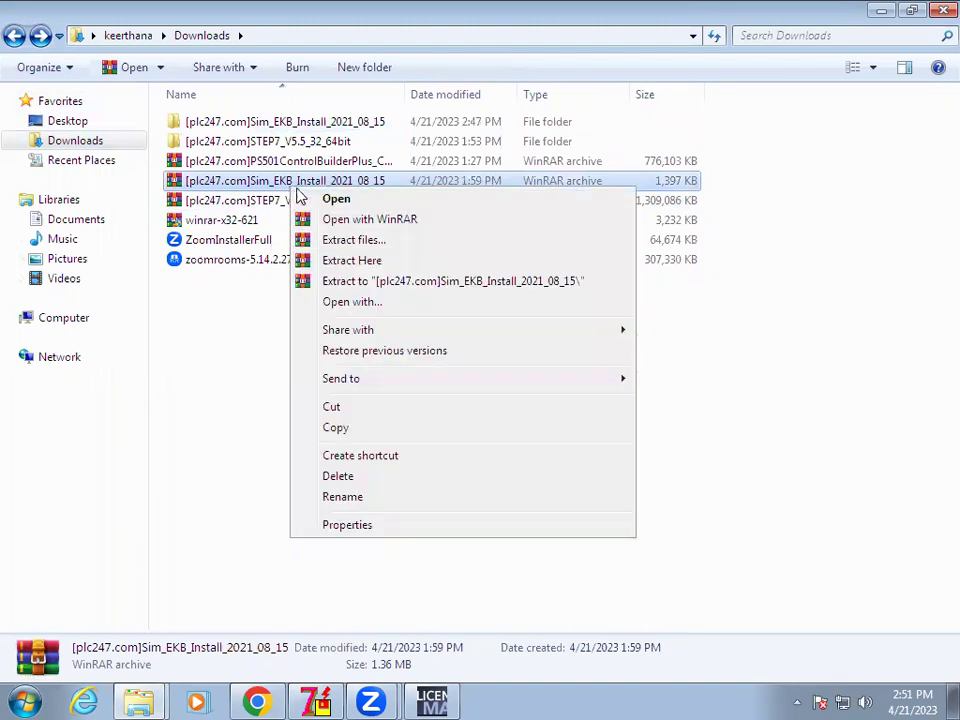
click(400, 284)
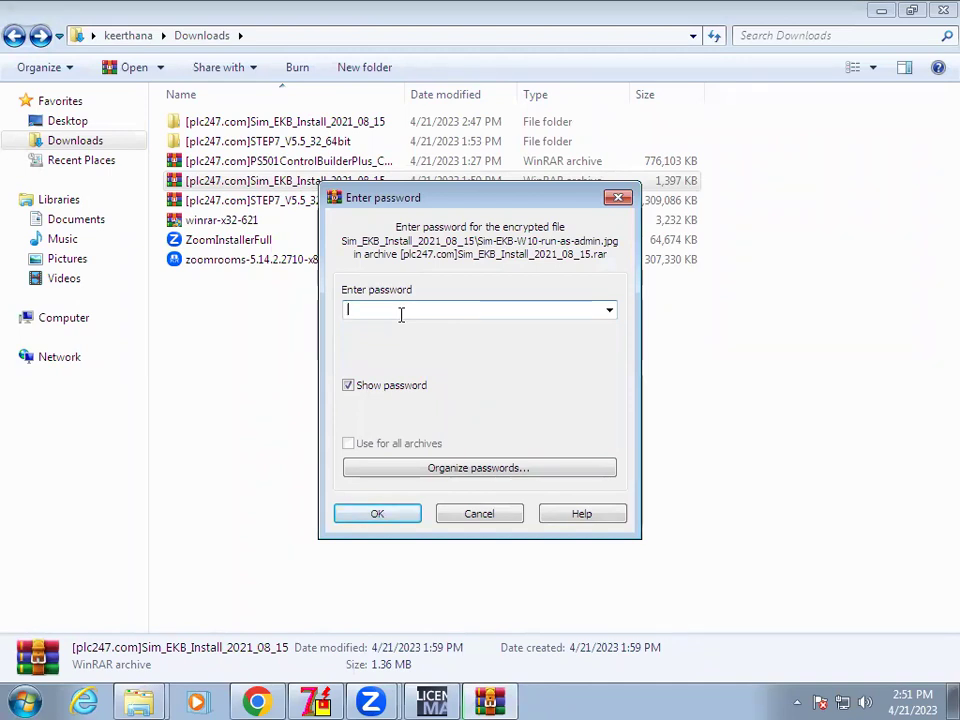
click(378, 512)
double_click(283, 124)
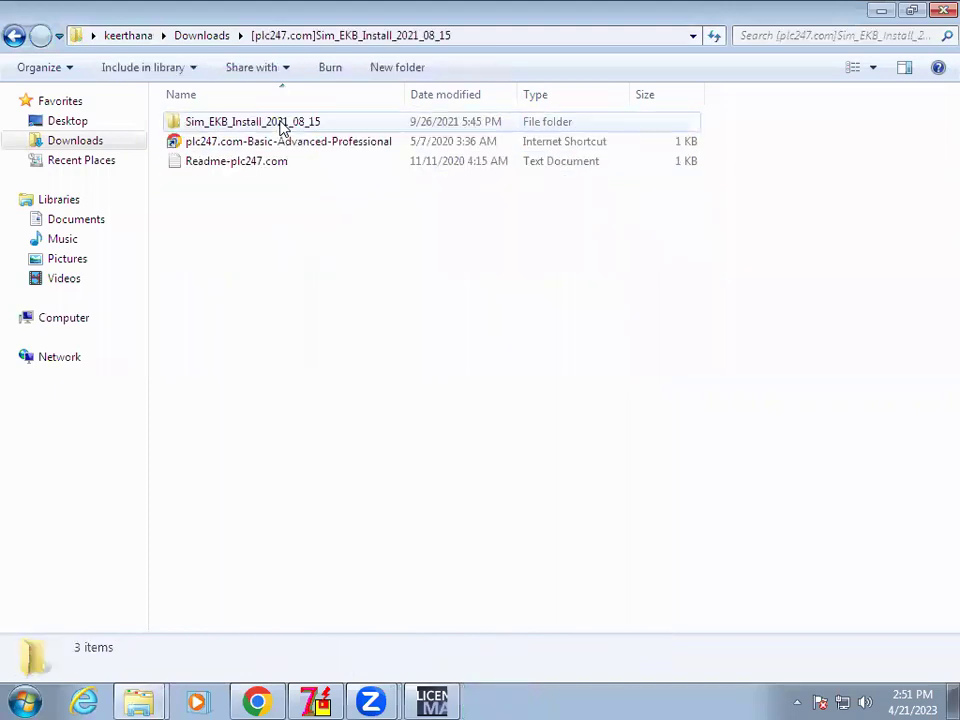
double_click(236, 124)
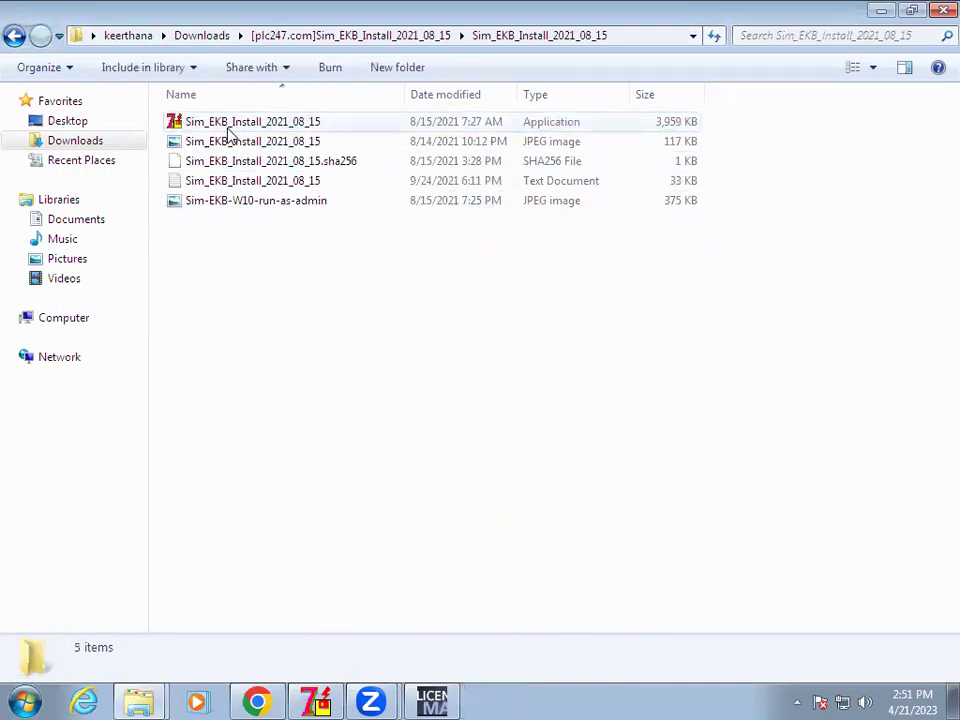
Bring up Simatic Key Installer and tick all six Required keys, including STEP 7 V5.7/V17 Professional 2021.
click(318, 704)
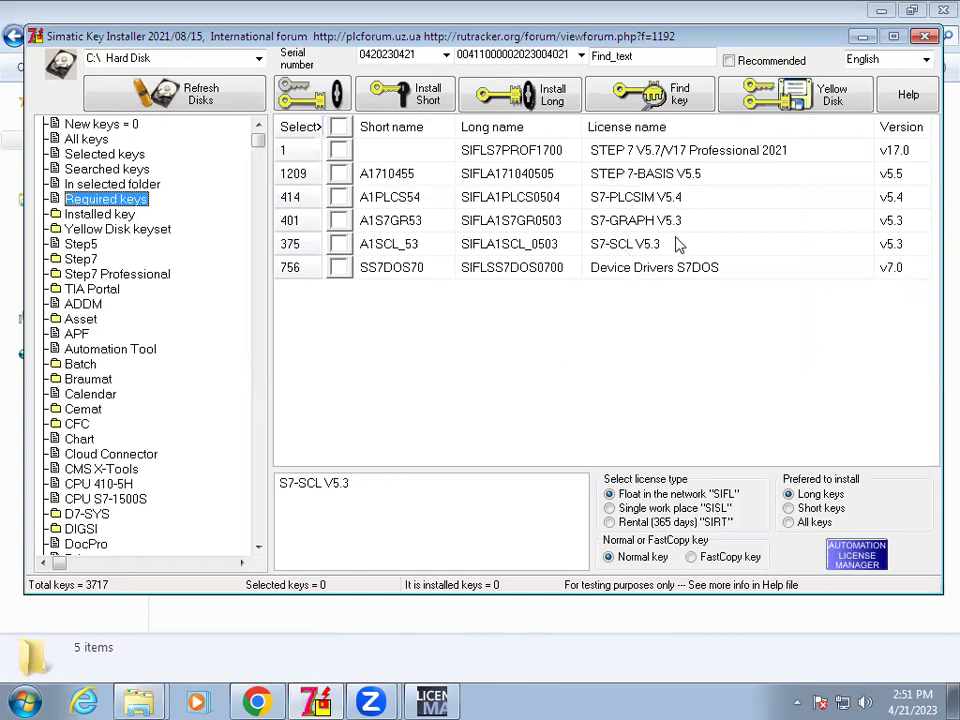
click(338, 127)
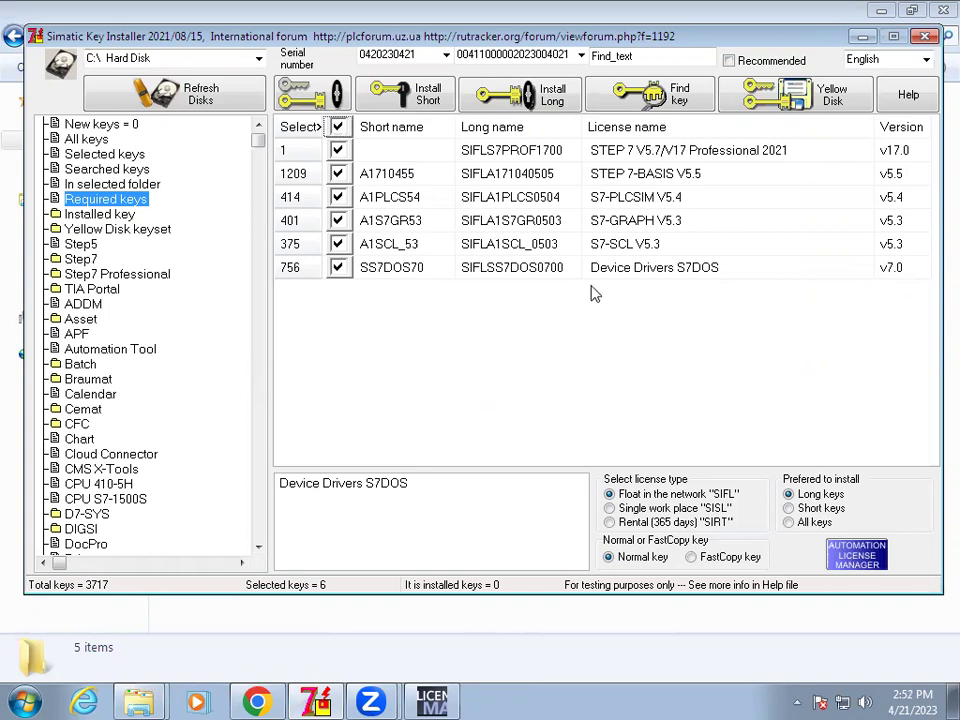
Install long keys for the six required products, overwriting existing key files, then list all 3717 keys.
click(564, 105)
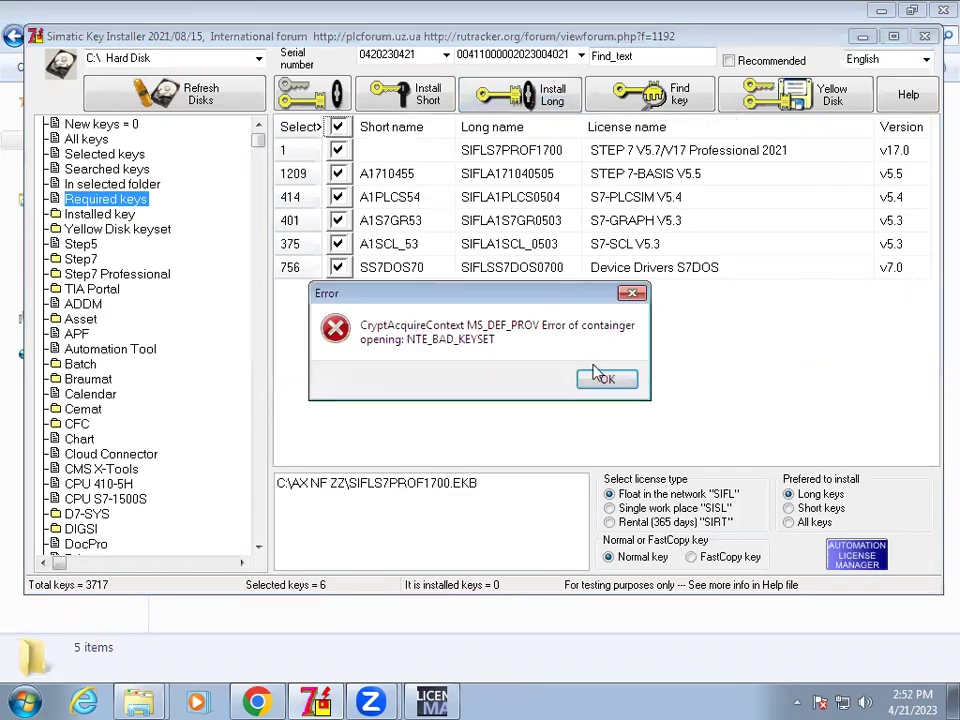
click(604, 382)
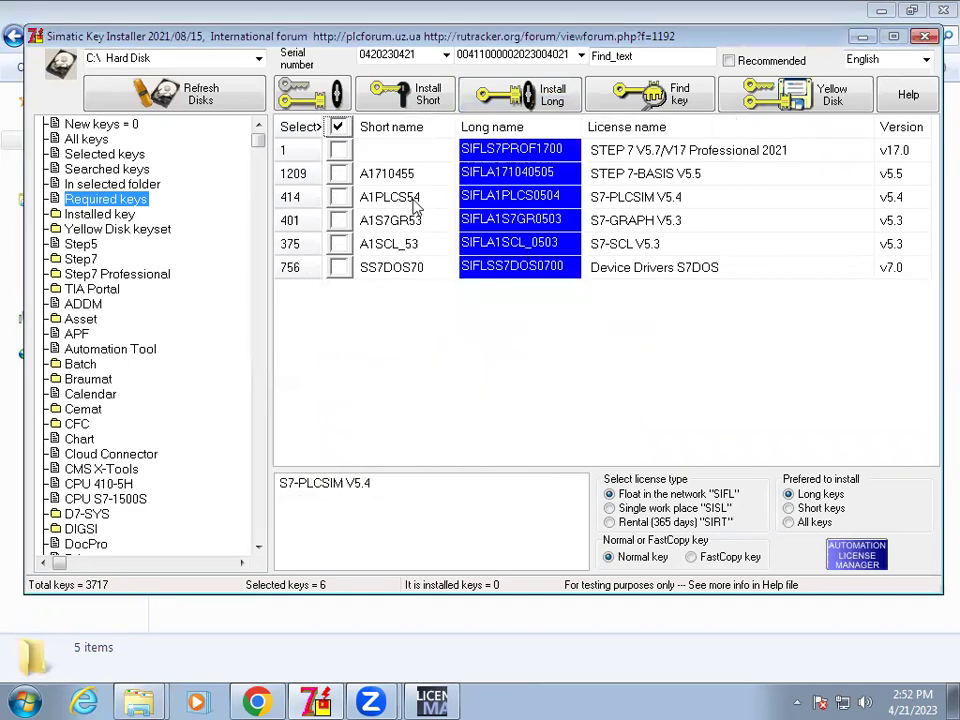
click(337, 125)
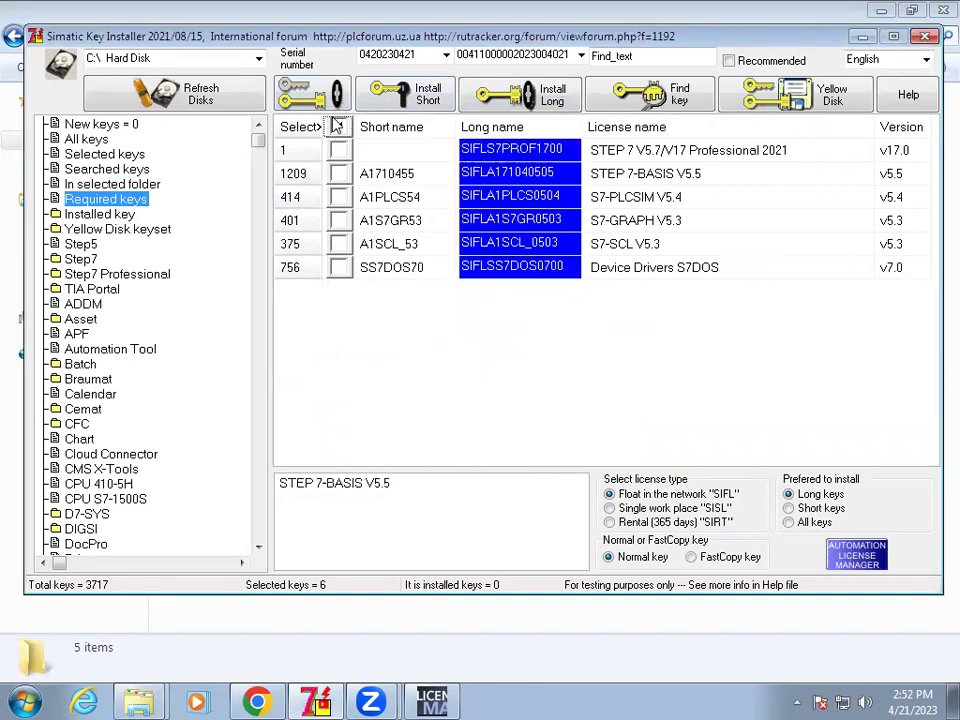
click(337, 127)
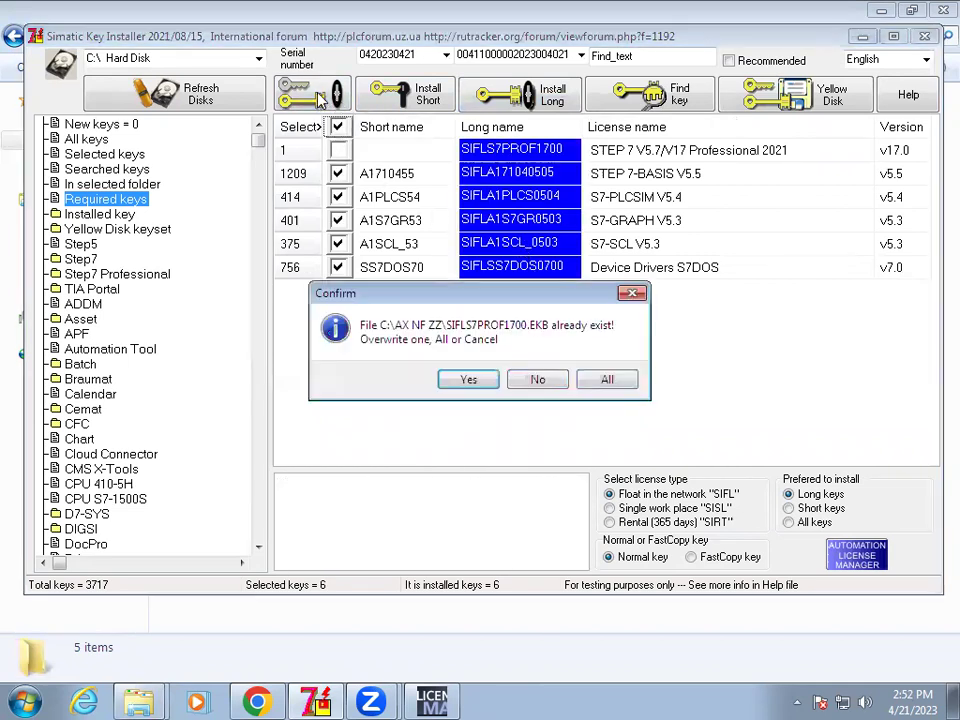
click(467, 378)
click(625, 385)
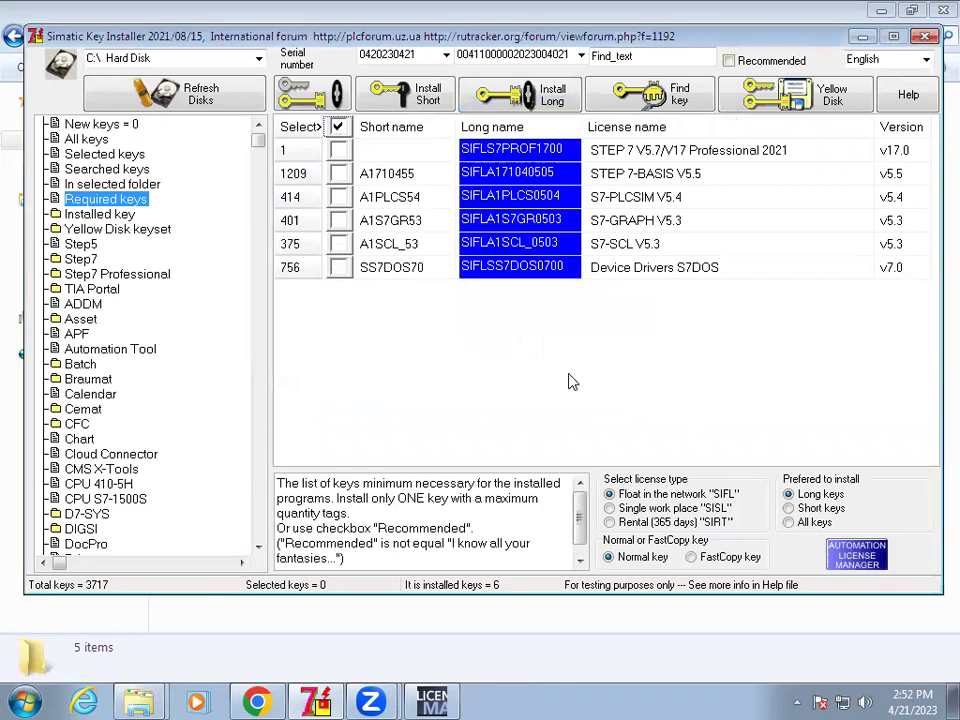
click(90, 142)
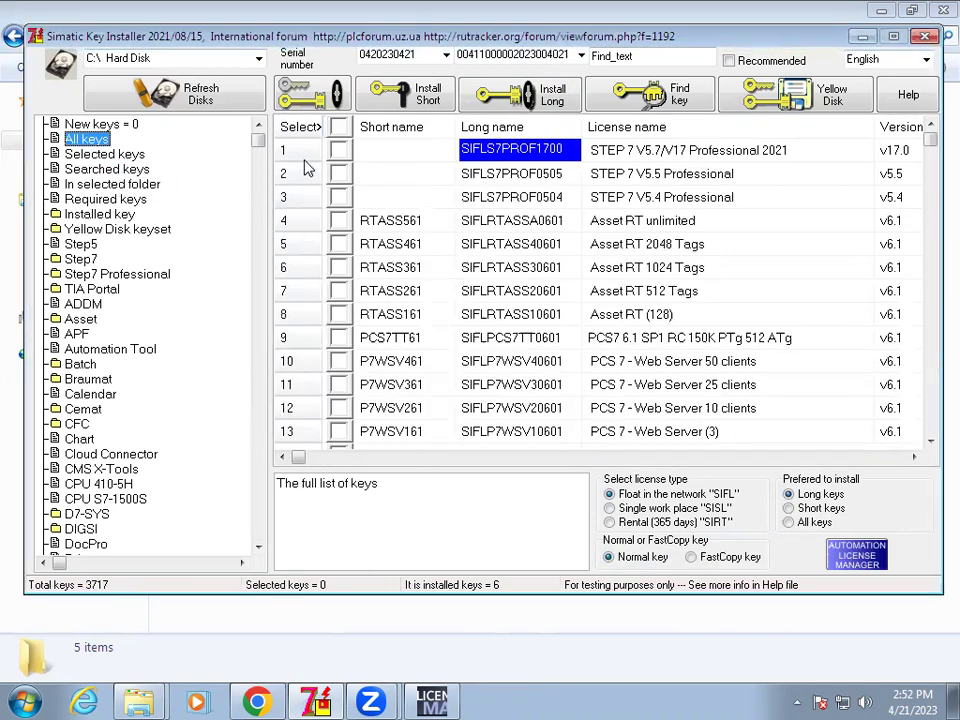
Select every key, set the preferred install to Short keys, and install short keys, overwriting existing files.
click(333, 113)
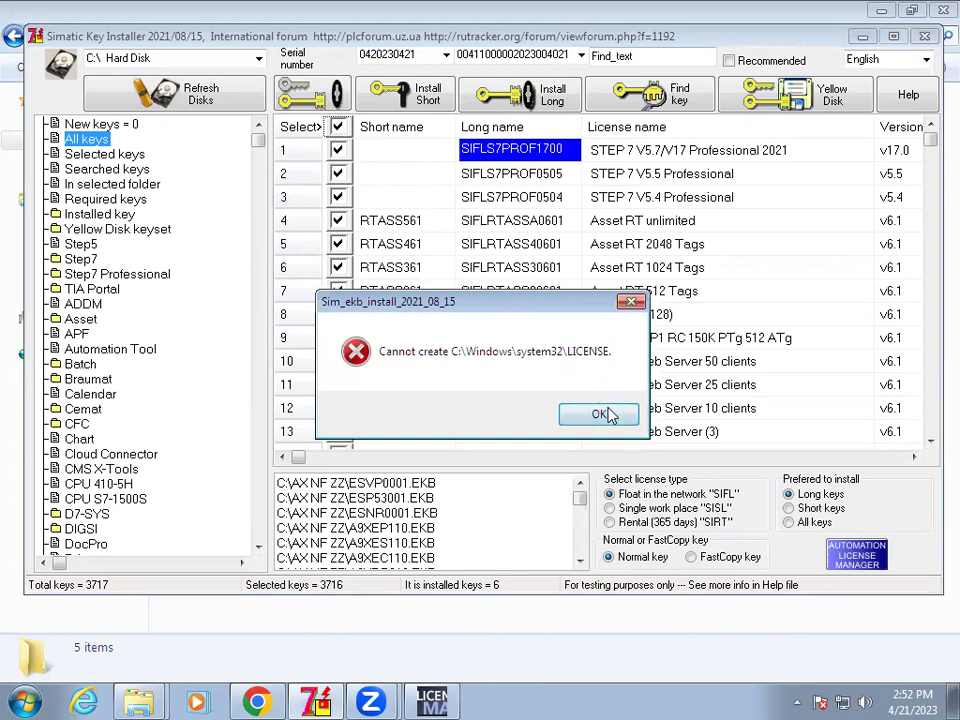
click(601, 415)
click(428, 100)
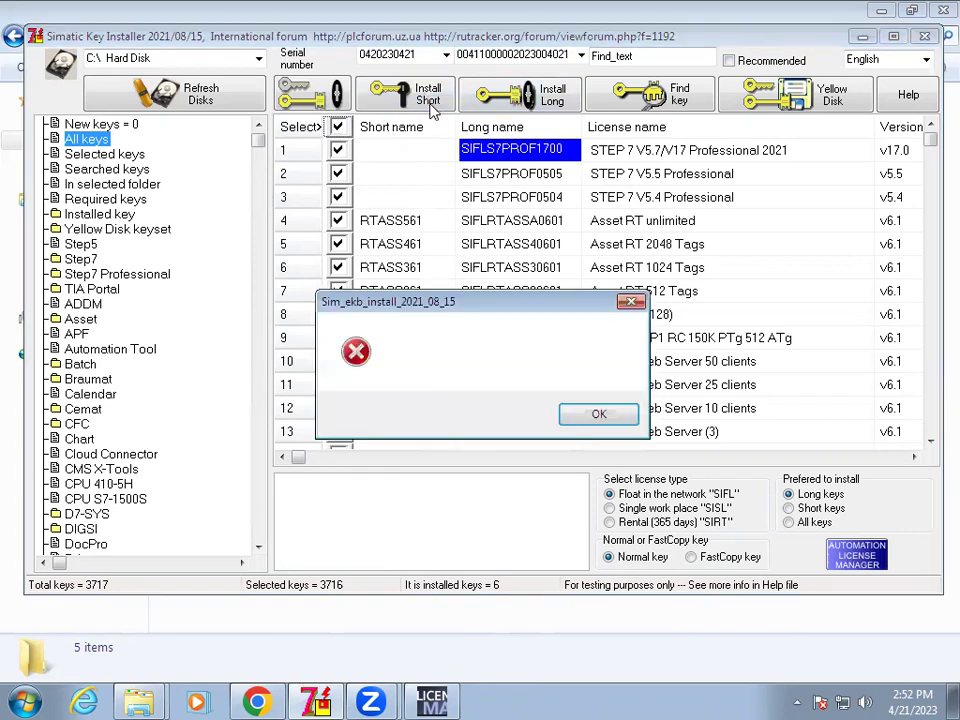
click(600, 415)
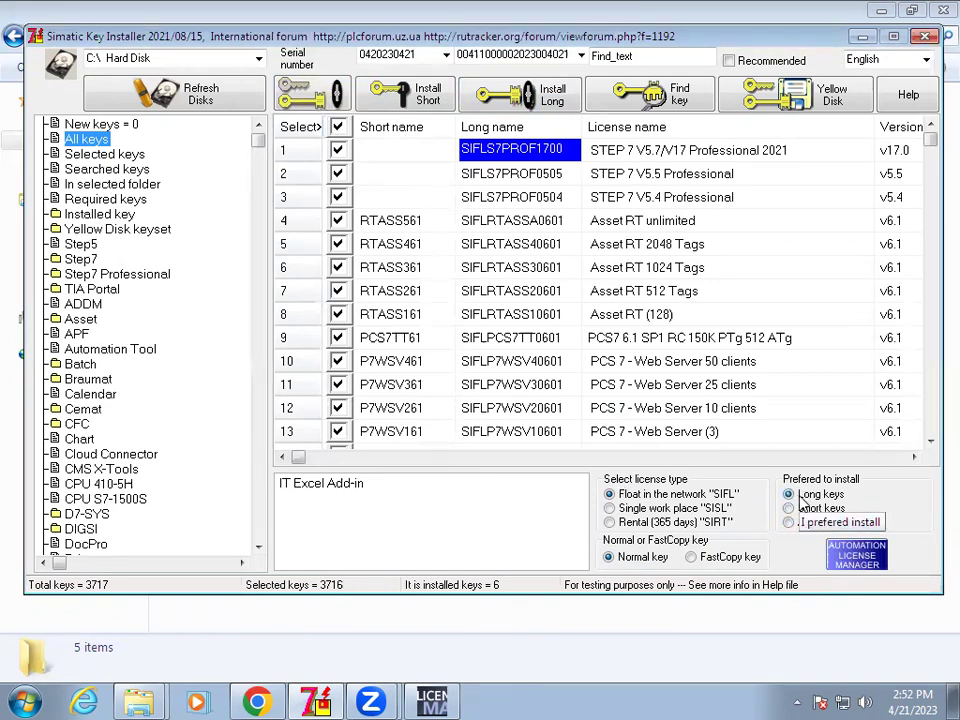
click(800, 507)
click(400, 96)
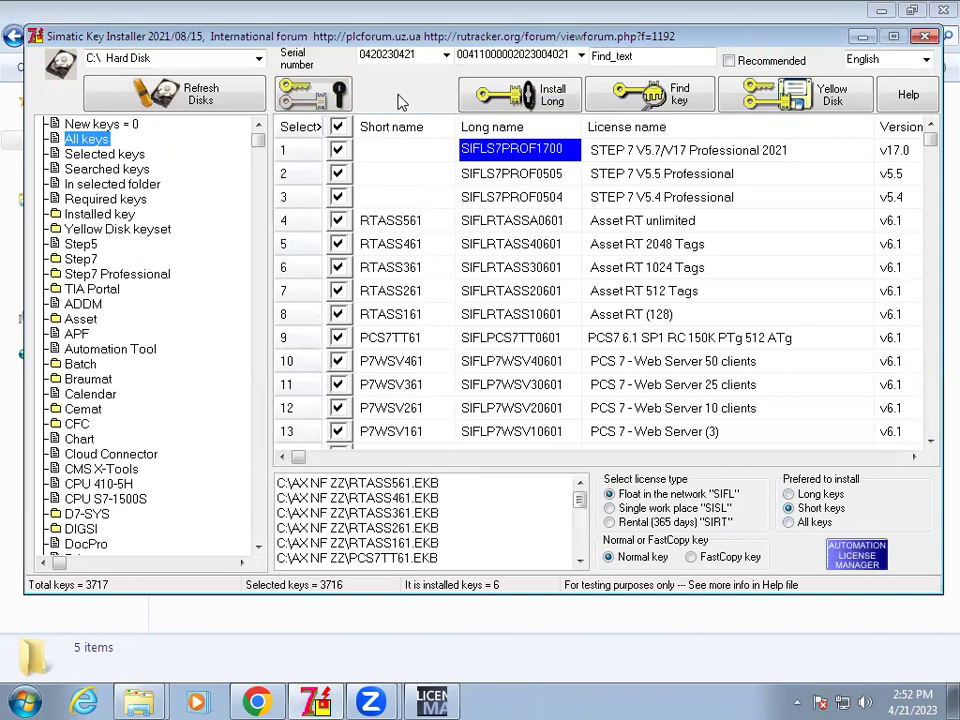
click(612, 381)
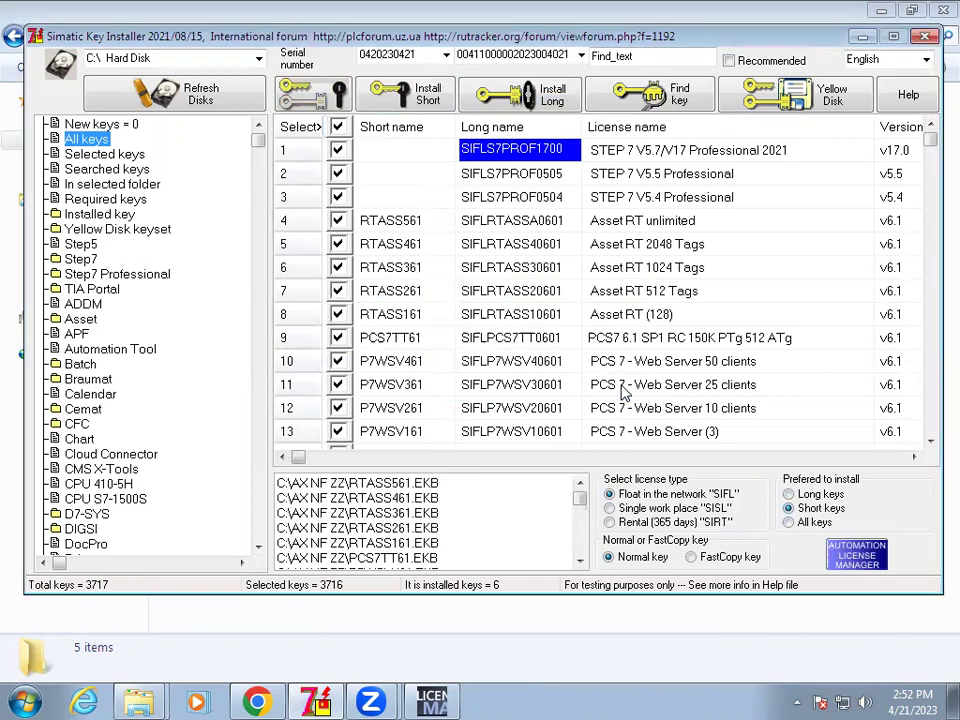
Install long keys for the selected entries, dismissing the access violation error.
click(511, 100)
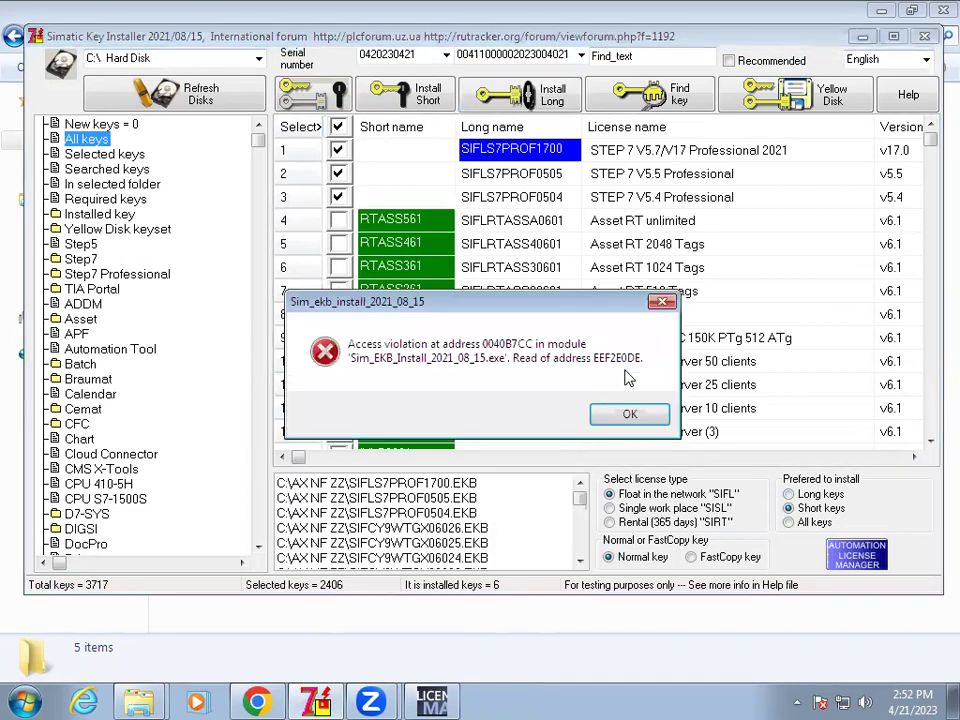
click(628, 413)
click(553, 93)
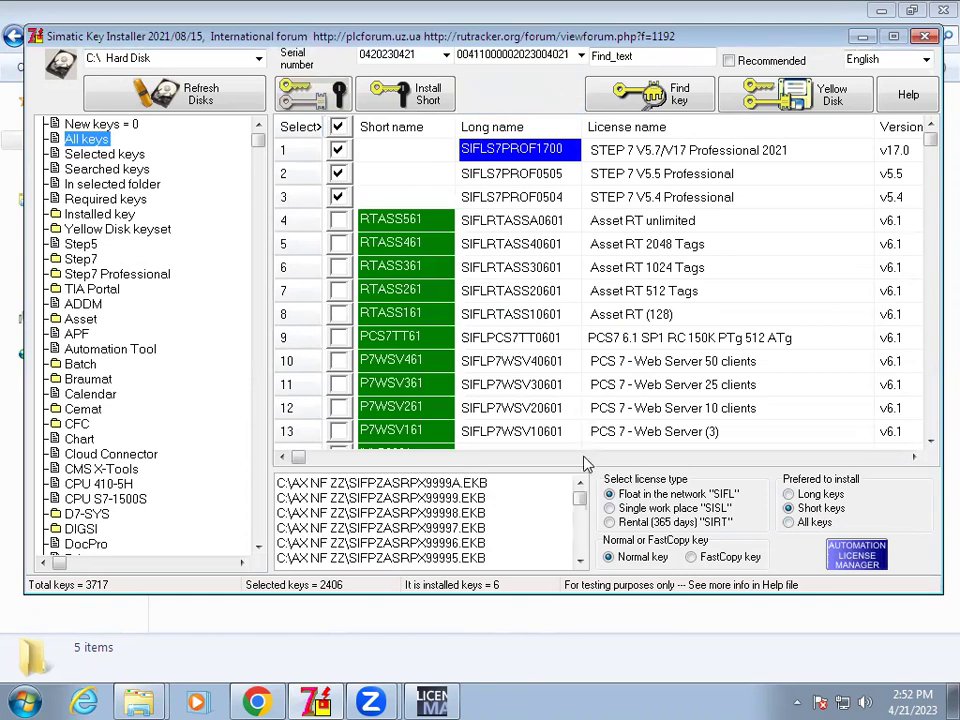
click(337, 116)
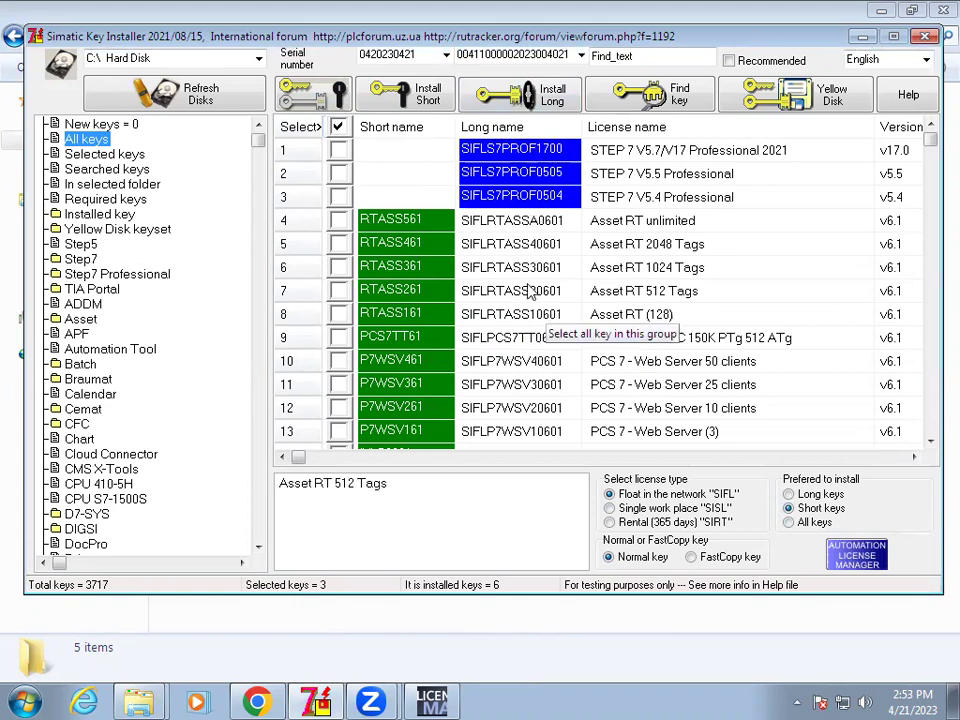
Try launching Automation License Manager from the key installer and dismiss the 'not found' error.
click(437, 698)
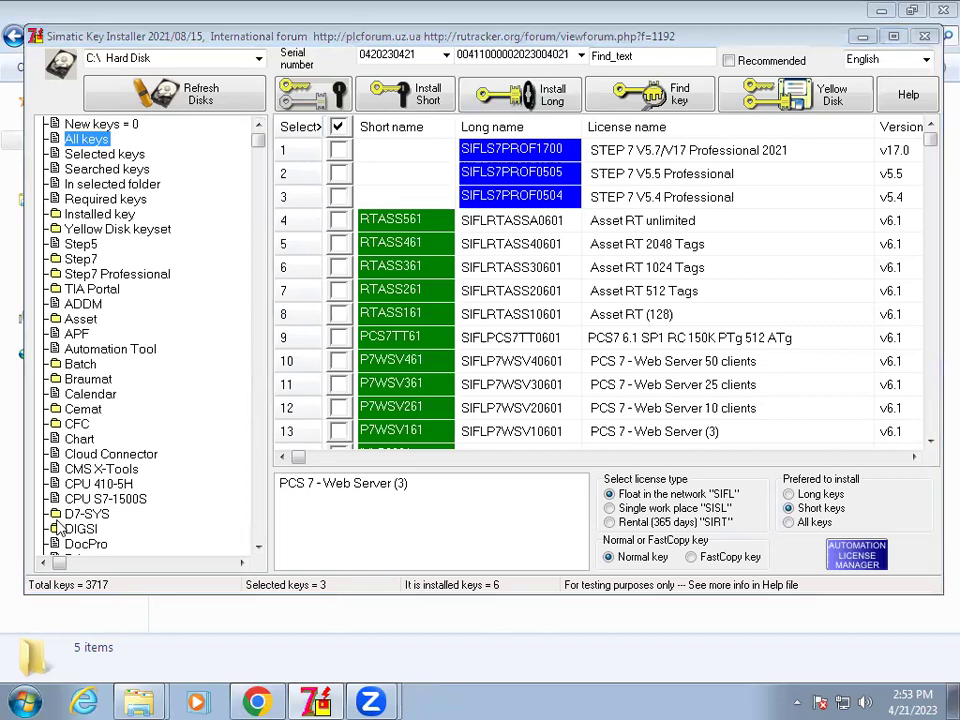
click(860, 554)
click(583, 413)
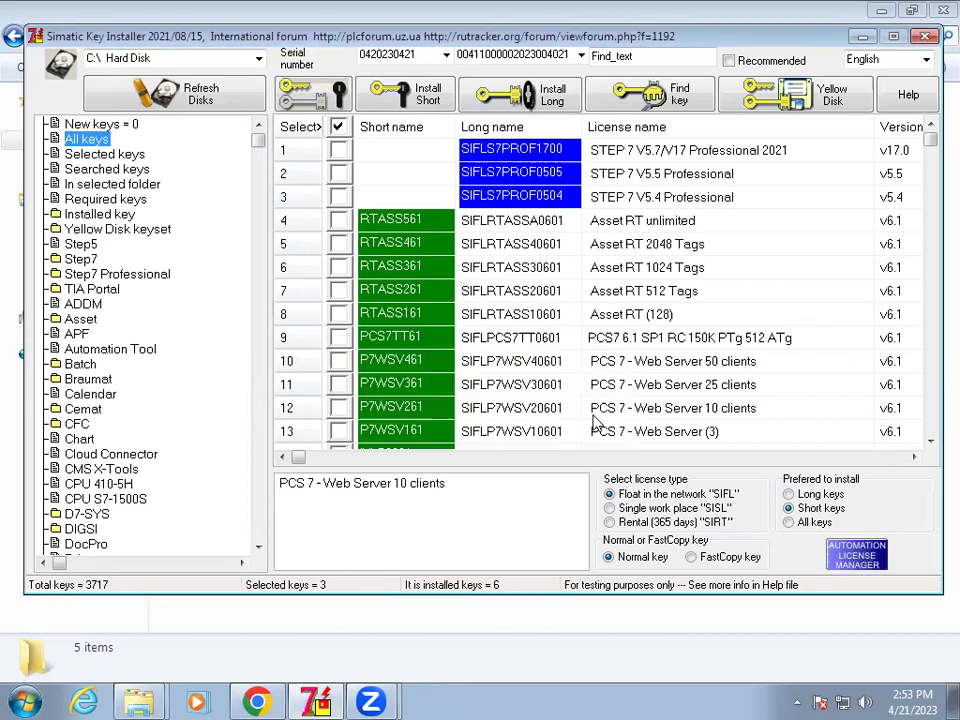
Close the key installer and minimize Explorer and Chrome to reveal the desktop shortcut.
click(925, 37)
click(884, 12)
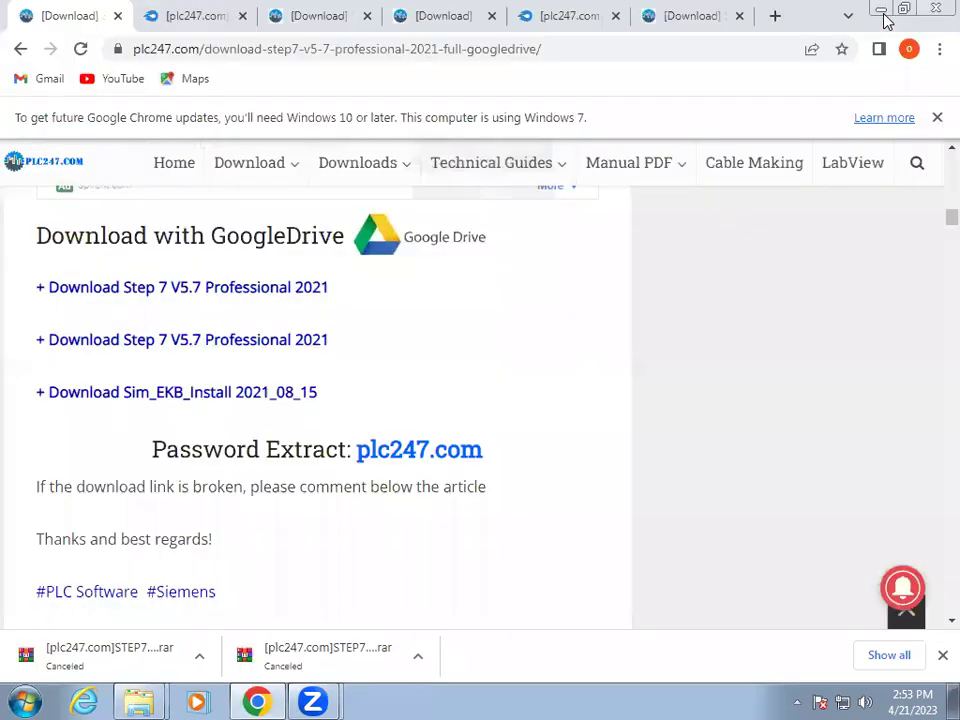
click(882, 12)
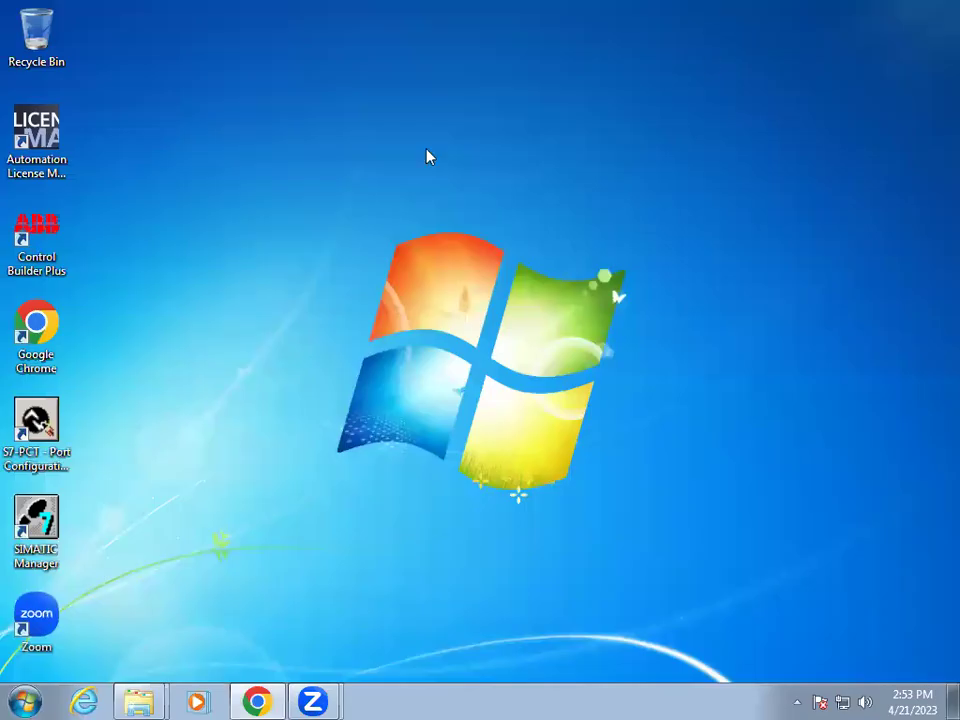
click(24, 128)
Launch Automation License Manager from the desktop and let its Find search scan drives C:, D: and F:.
double_click(24, 128)
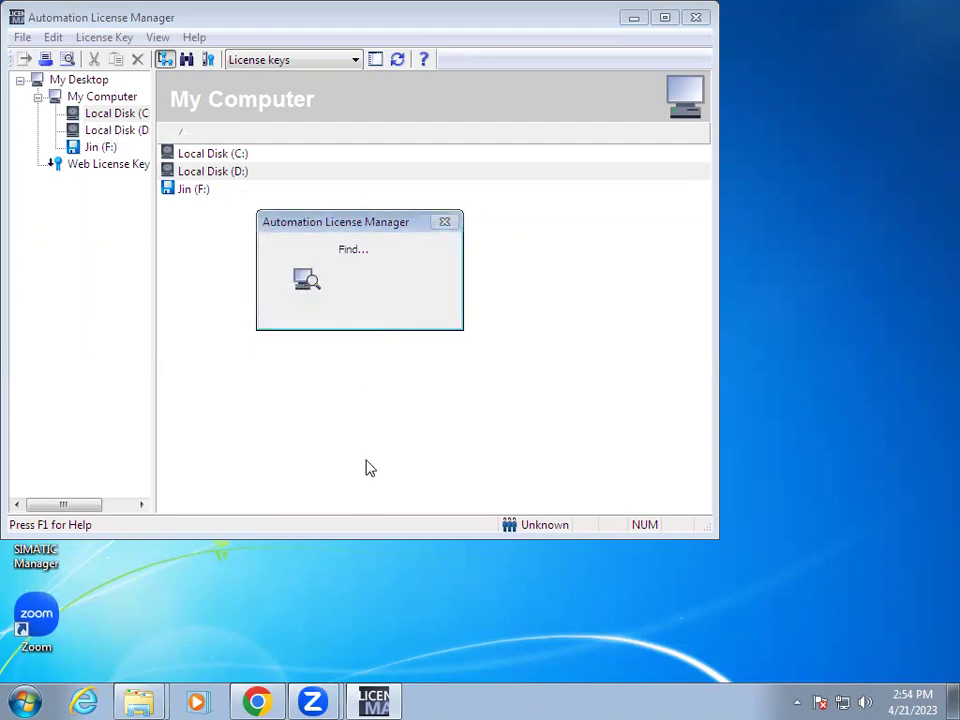
End the hung Automation License Manager task in Task Manager and confirm closing the program.
right_click(374, 698)
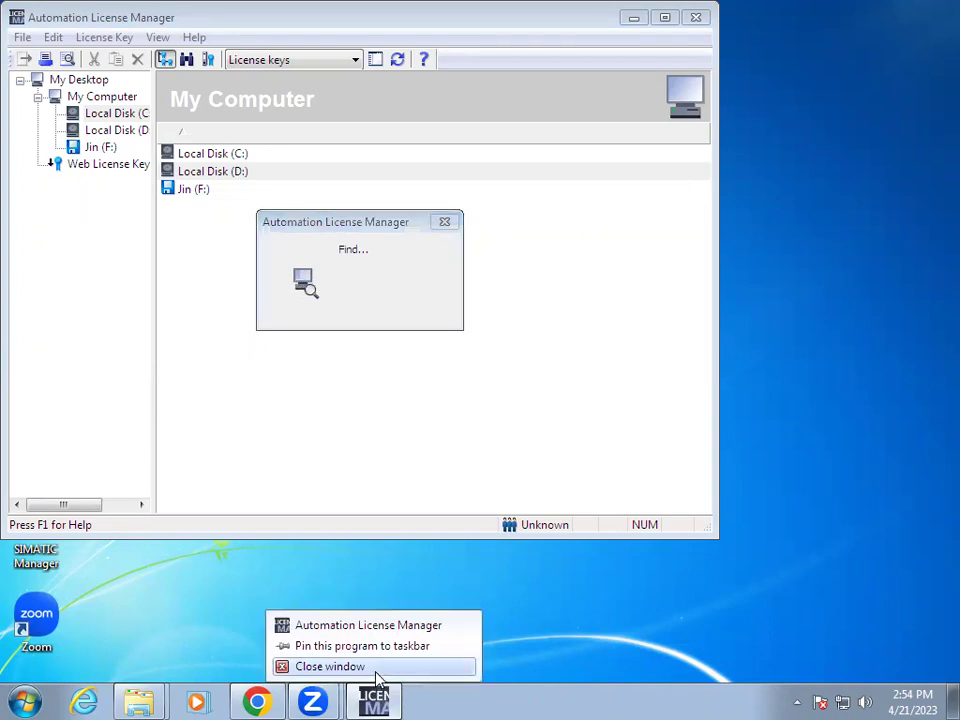
right_click(525, 697)
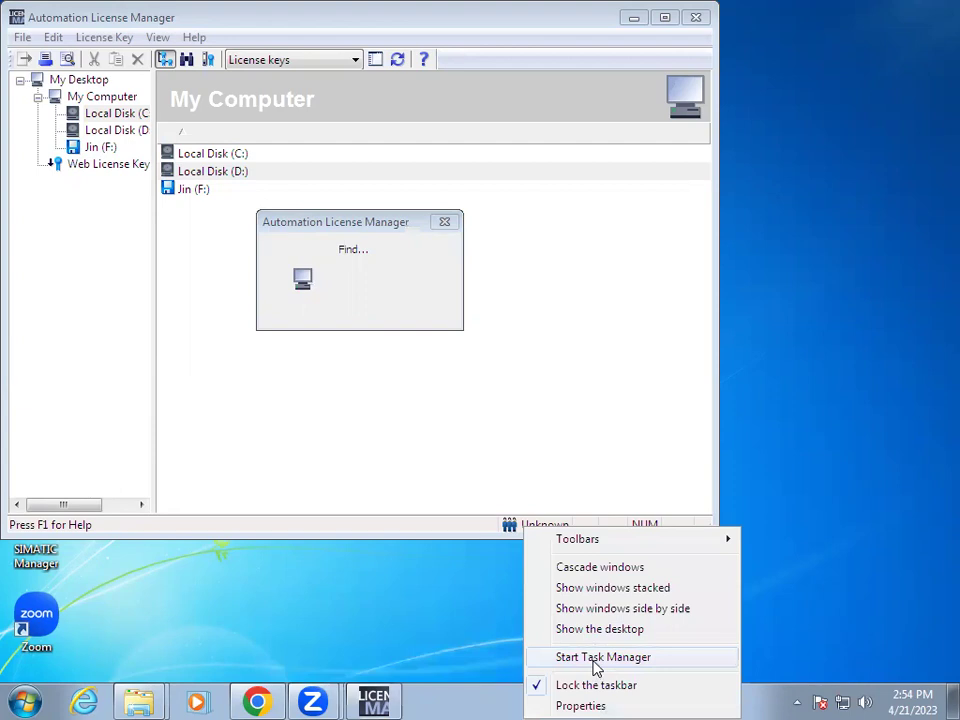
click(597, 657)
click(82, 145)
click(186, 383)
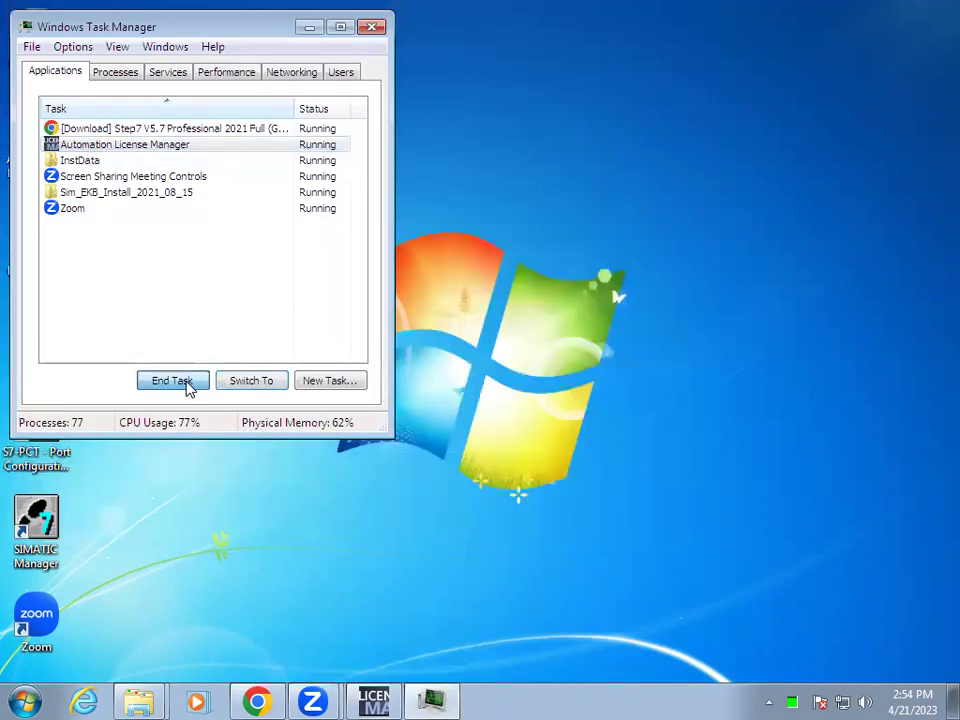
click(462, 372)
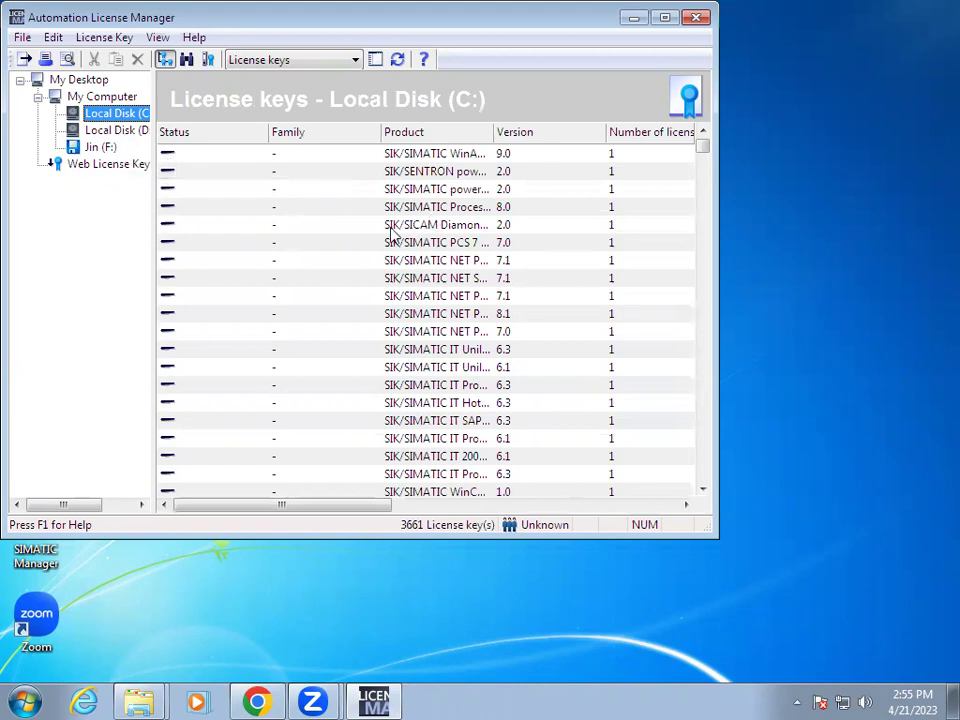
Narrow the Family column and widen the Product column so full product names show.
mouse_move(351, 510)
mouse_down()
mouse_move(570, 516)
mouse_move(343, 522)
mouse_move(340, 512)
mouse_up()
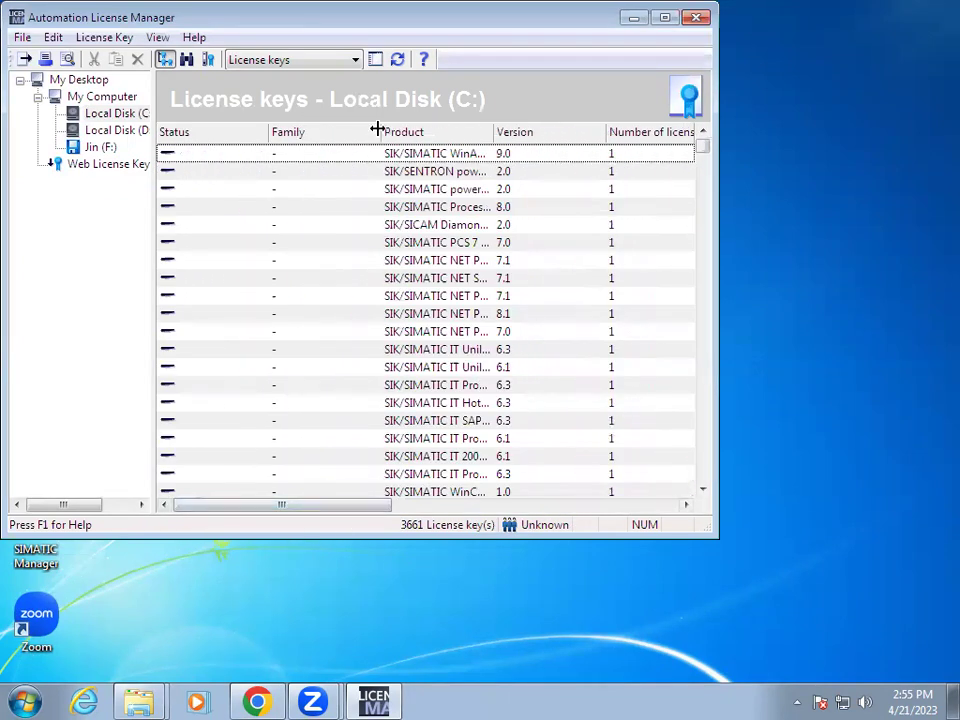
drag(357, 133, 336, 133)
drag(446, 129, 517, 131)
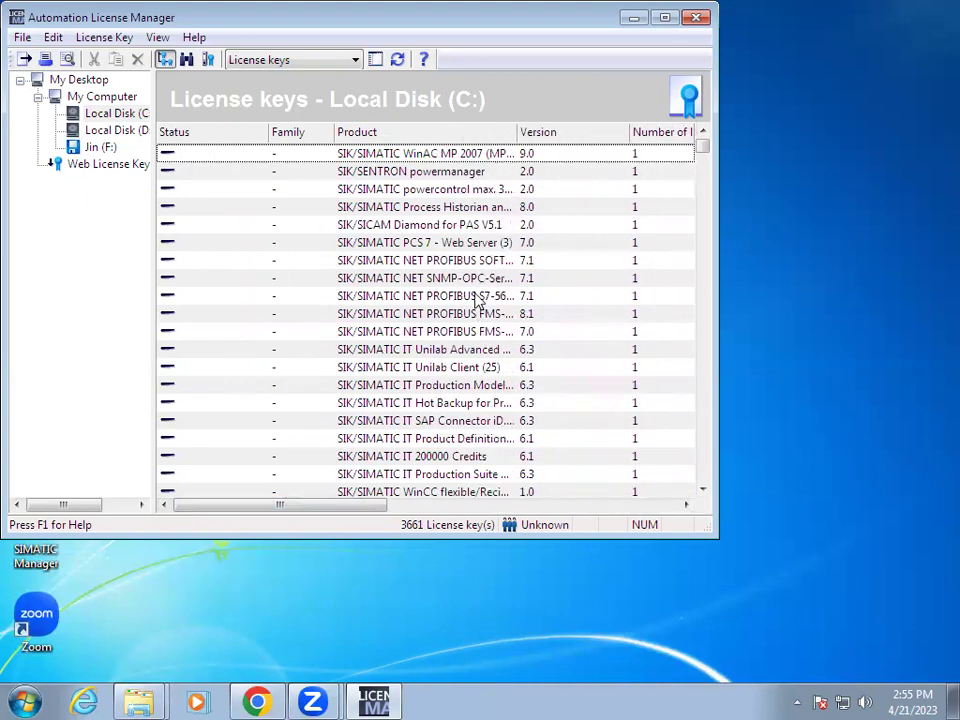
Scroll through the license key list, then close Automation License Manager.
scroll(476, 302, down, 10)
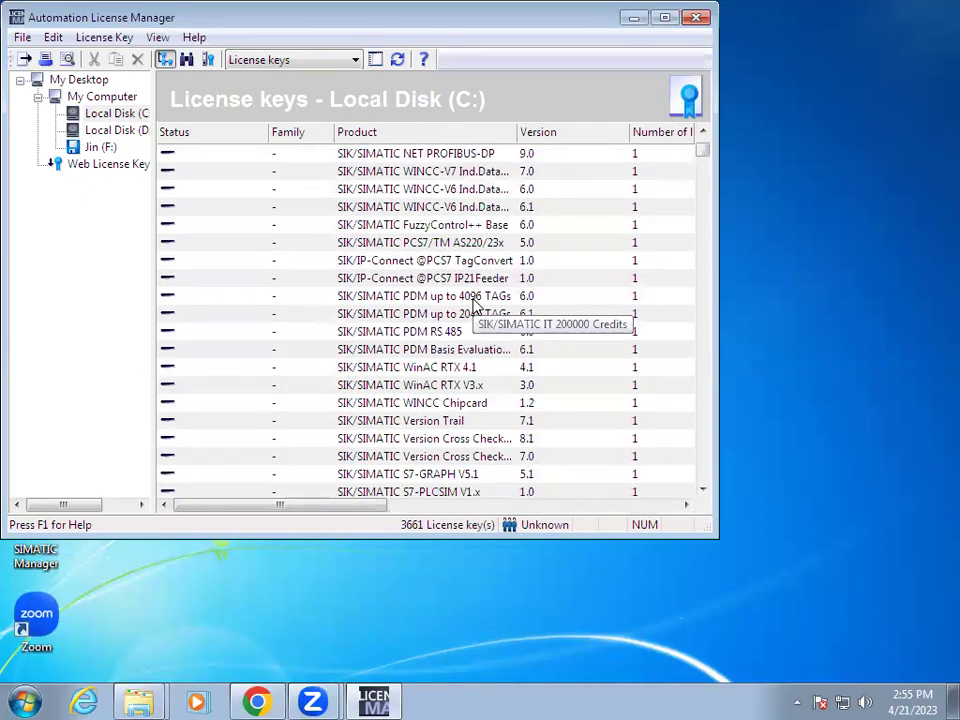
scroll(476, 305, down, 4)
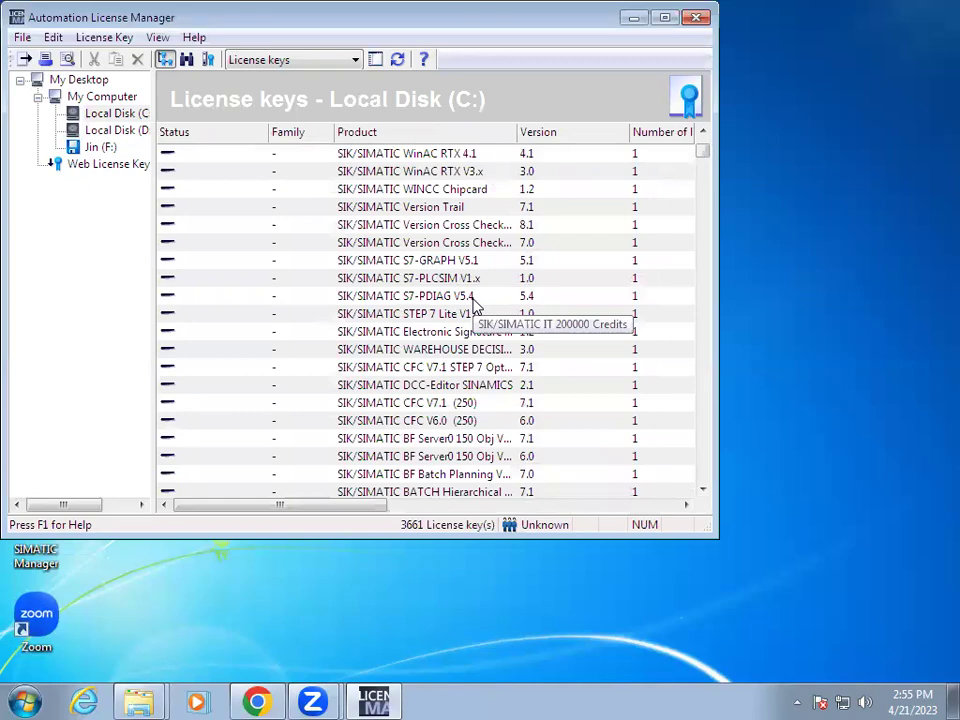
scroll(476, 305, down, 20)
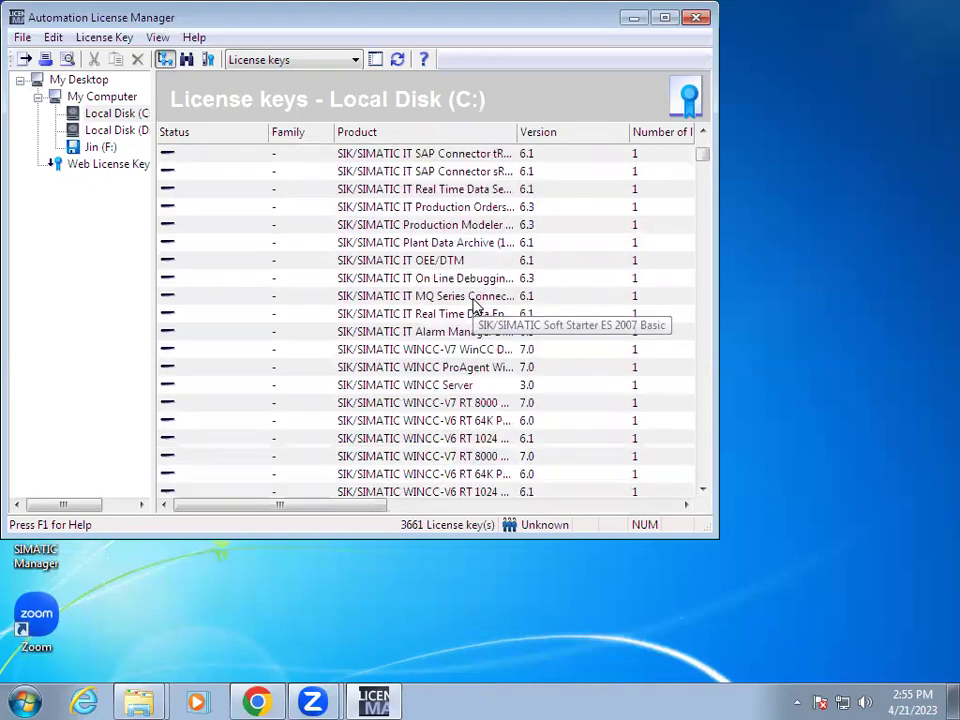
scroll(476, 305, down, 15)
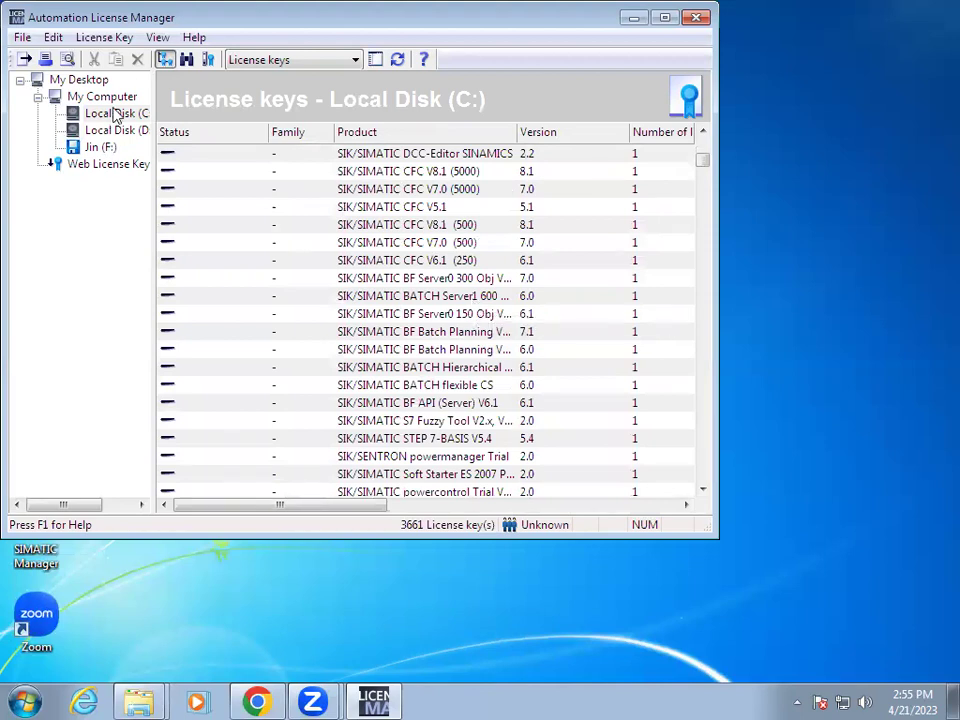
click(687, 18)
Launch SIMATIC Manager from its desktop shortcut to bring up the STEP 7 New Project wizard.
double_click(57, 513)
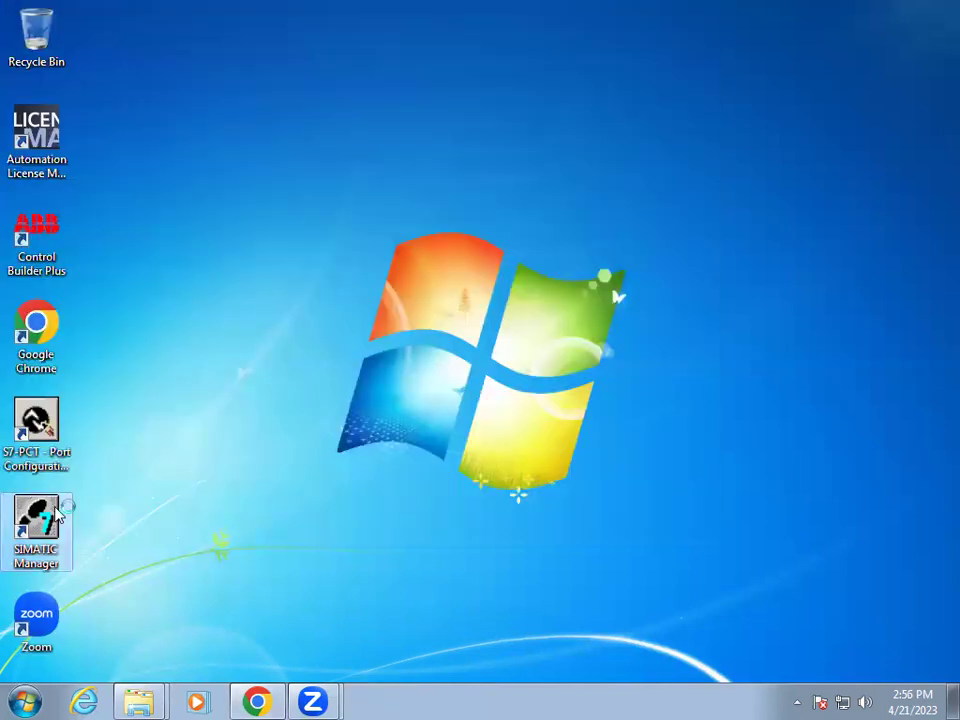